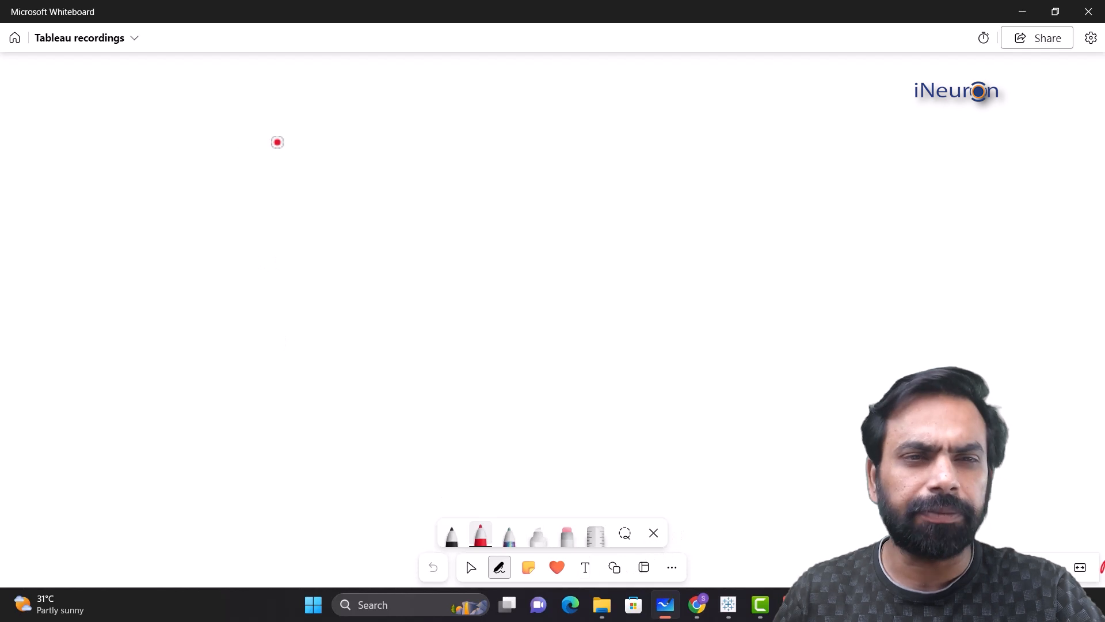
# Write the heading "Composition" in red ink and draw an arrow branching from it toward the left side of the board.
pyautogui.moveTo(386, 71)
pyautogui.mouseDown()
pyautogui.moveTo(389, 104)
pyautogui.moveTo(459, 92)
pyautogui.moveTo(508, 92)
pyautogui.moveTo(515, 103)
pyautogui.mouseUp()
pyautogui.click(516, 69)
pyautogui.moveTo(507, 87); pyautogui.dragTo(576, 99)
pyautogui.moveTo(460, 123)
pyautogui.mouseDown()
pyautogui.moveTo(251, 134)
pyautogui.moveTo(248, 156)
pyautogui.mouseUp()
pyautogui.moveTo(242, 151); pyautogui.dragTo(259, 147)
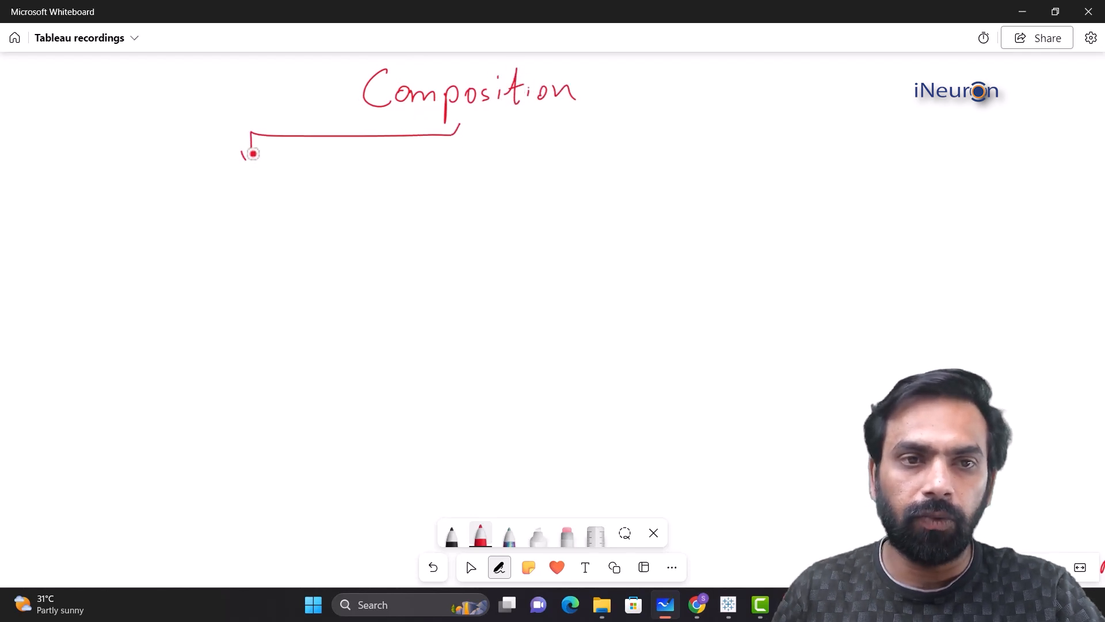
# Handwrite "Dynamic" below the arrowhead on the left and underline it twice.
pyautogui.moveTo(192, 179); pyautogui.dragTo(189, 211)
pyautogui.moveTo(194, 179)
pyautogui.mouseDown()
pyautogui.moveTo(202, 198)
pyautogui.moveTo(189, 211)
pyautogui.mouseUp()
pyautogui.moveTo(209, 189); pyautogui.dragTo(216, 212)
pyautogui.moveTo(227, 203)
pyautogui.mouseDown()
pyautogui.moveTo(298, 190)
pyautogui.moveTo(311, 198)
pyautogui.mouseUp()
pyautogui.moveTo(209, 226); pyautogui.dragTo(283, 214)
pyautogui.moveTo(229, 230); pyautogui.dragTo(291, 217)
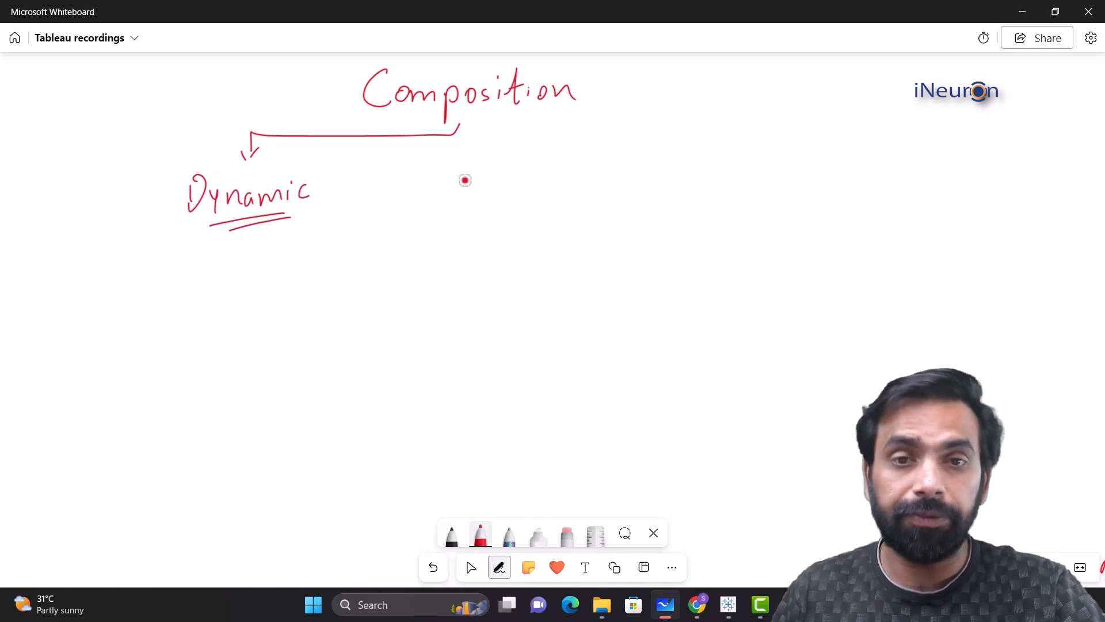
# Draw a second branch arrow from "Composition" toward the right and write "Static" beneath it.
pyautogui.moveTo(454, 133)
pyautogui.mouseDown()
pyautogui.moveTo(644, 136)
pyautogui.moveTo(645, 151)
pyautogui.mouseUp()
pyautogui.moveTo(631, 151)
pyautogui.mouseDown()
pyautogui.moveTo(649, 157)
pyautogui.moveTo(633, 198)
pyautogui.mouseUp()
pyautogui.moveTo(665, 163)
pyautogui.mouseDown()
pyautogui.moveTo(662, 197)
pyautogui.moveTo(707, 181)
pyautogui.moveTo(721, 194)
pyautogui.mouseUp()
pyautogui.moveTo(740, 175); pyautogui.dragTo(741, 187)
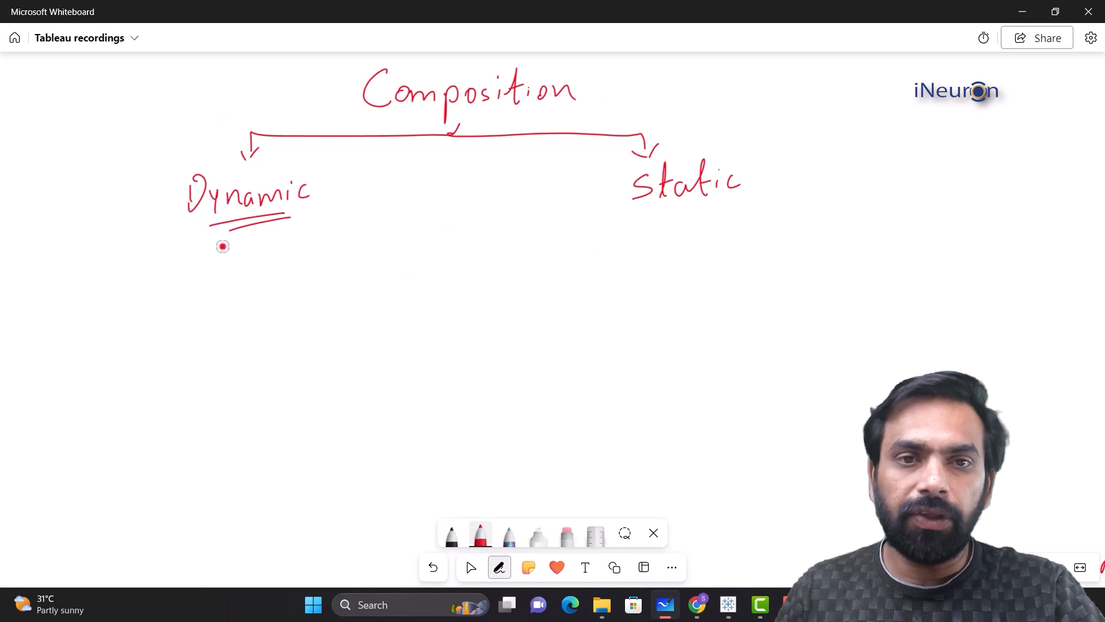
# Draw two branch arrows below "Dynamic" and handwrite the note "Time series" above it on the left.
pyautogui.moveTo(244, 227)
pyautogui.mouseDown()
pyautogui.moveTo(114, 252)
pyautogui.moveTo(105, 274)
pyautogui.mouseUp()
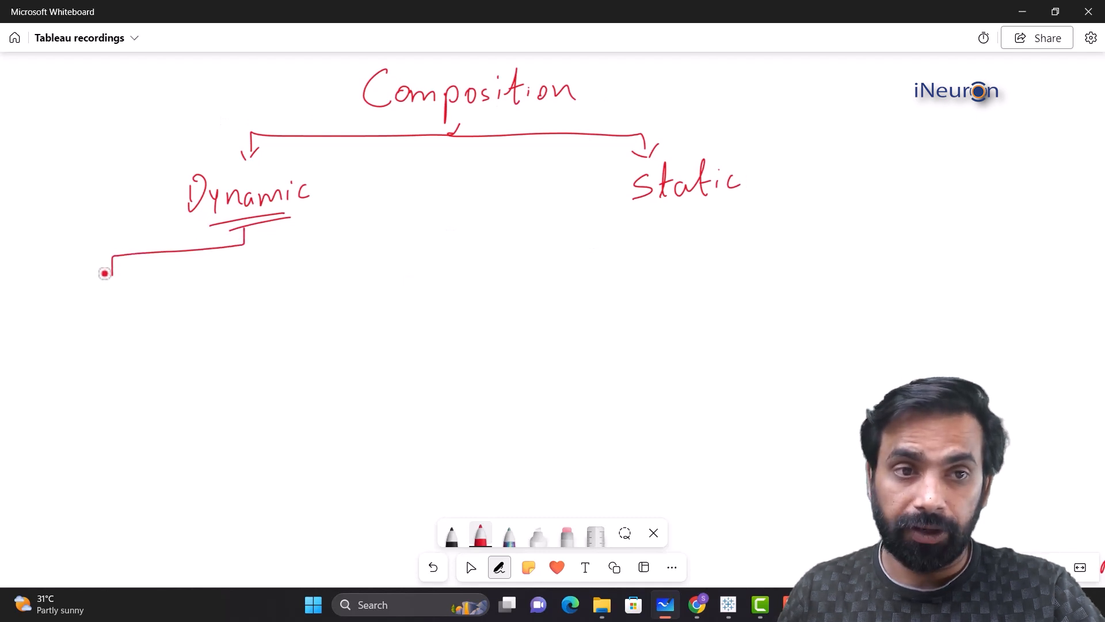
pyautogui.moveTo(239, 246)
pyautogui.mouseDown()
pyautogui.moveTo(355, 240)
pyautogui.moveTo(358, 265)
pyautogui.moveTo(347, 262)
pyautogui.mouseUp()
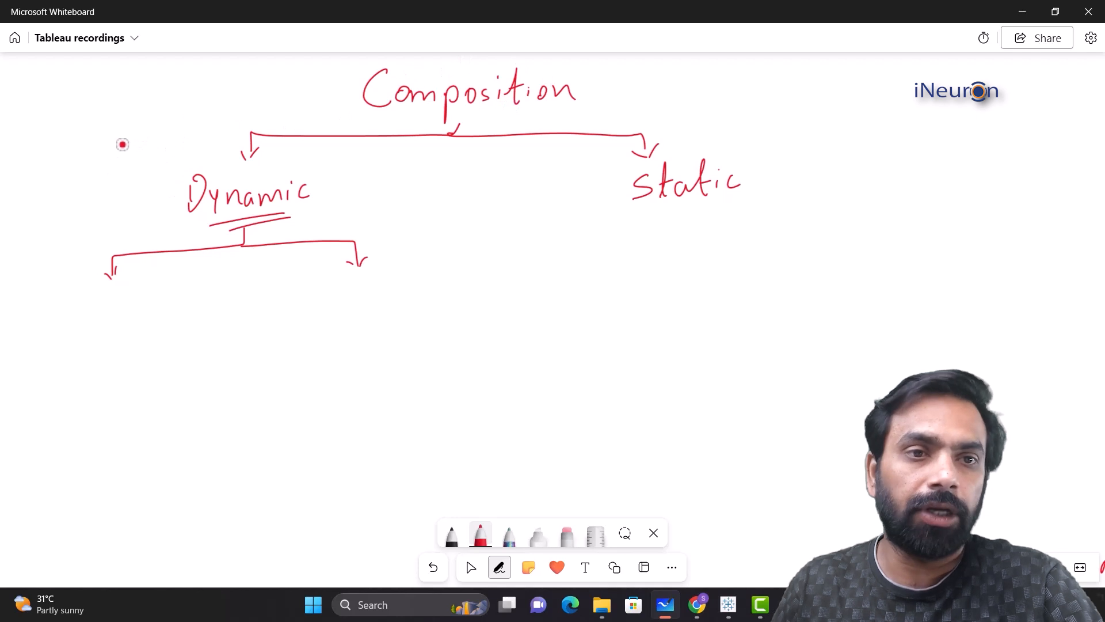
pyautogui.moveTo(115, 141); pyautogui.dragTo(115, 154)
pyautogui.moveTo(95, 150); pyautogui.dragTo(202, 117)
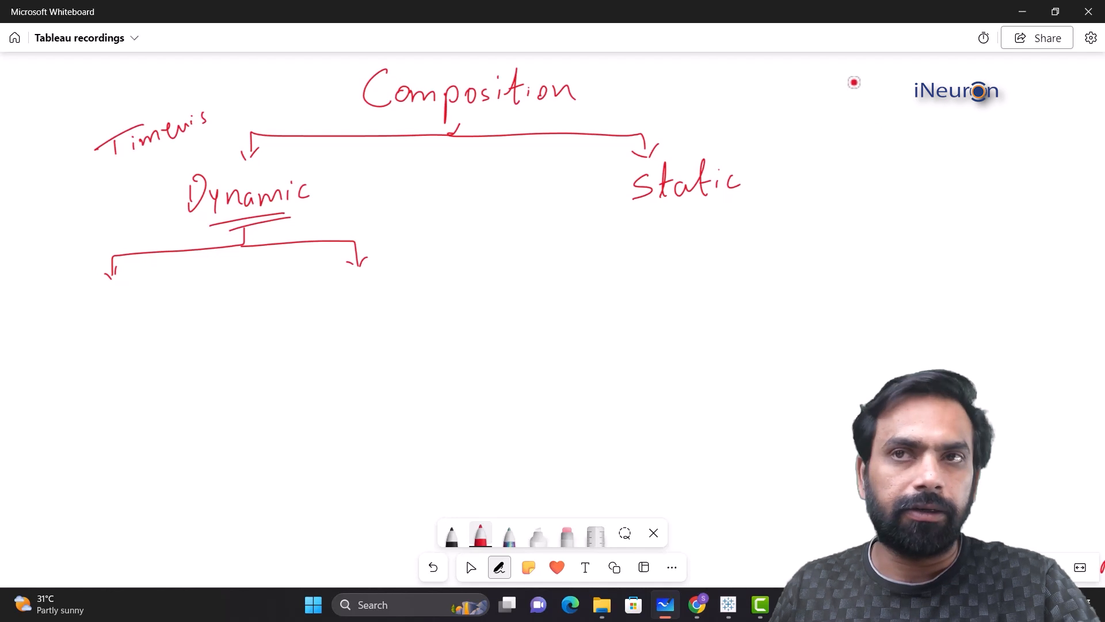
pyautogui.moveTo(829, 80)
pyautogui.mouseDown()
pyautogui.moveTo(864, 97)
pyautogui.moveTo(923, 90)
pyautogui.mouseUp()
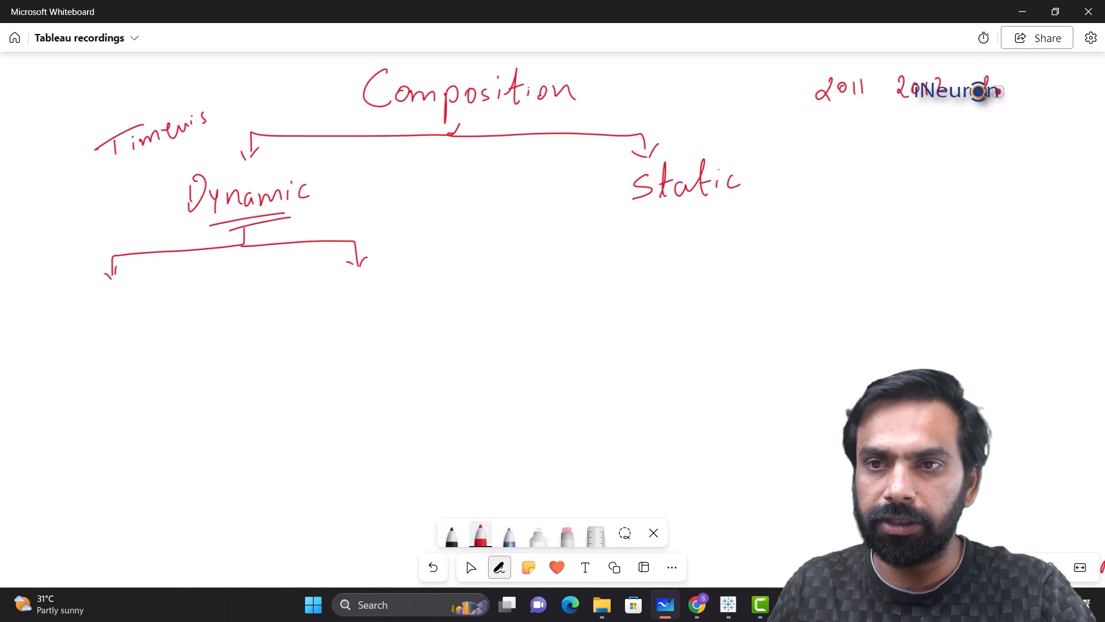
pyautogui.moveTo(1017, 81); pyautogui.dragTo(1022, 93)
pyautogui.click(1039, 92)
pyautogui.click(1050, 92)
pyautogui.click(1061, 92)
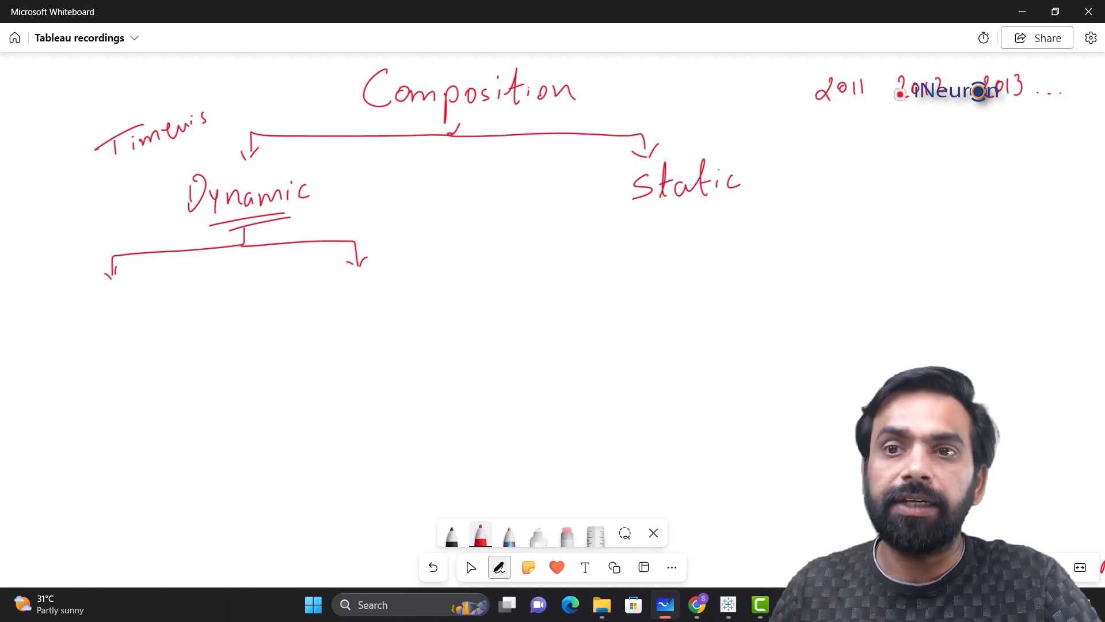
pyautogui.moveTo(827, 110); pyautogui.dragTo(1037, 107)
# Underline "Static" twice and write an underlined "Subcategory" note beside it.
pyautogui.moveTo(650, 212); pyautogui.dragTo(715, 200)
pyautogui.moveTo(663, 217); pyautogui.dragTo(723, 204)
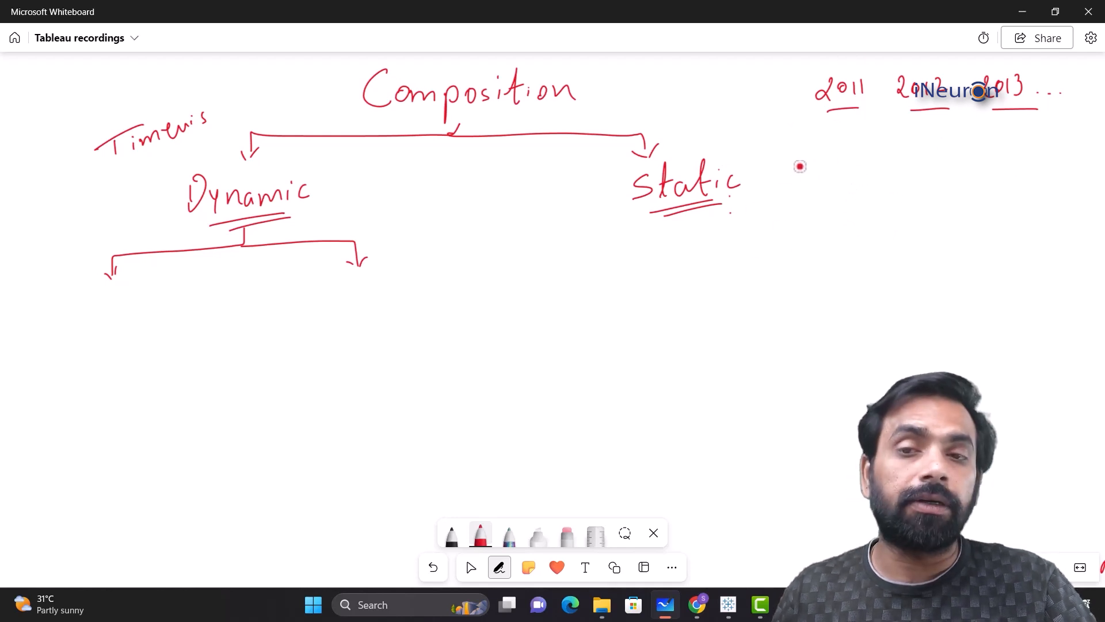
pyautogui.moveTo(798, 154)
pyautogui.mouseDown()
pyautogui.moveTo(781, 175)
pyautogui.moveTo(818, 164)
pyautogui.mouseUp()
pyautogui.moveTo(823, 152); pyautogui.dragTo(887, 157)
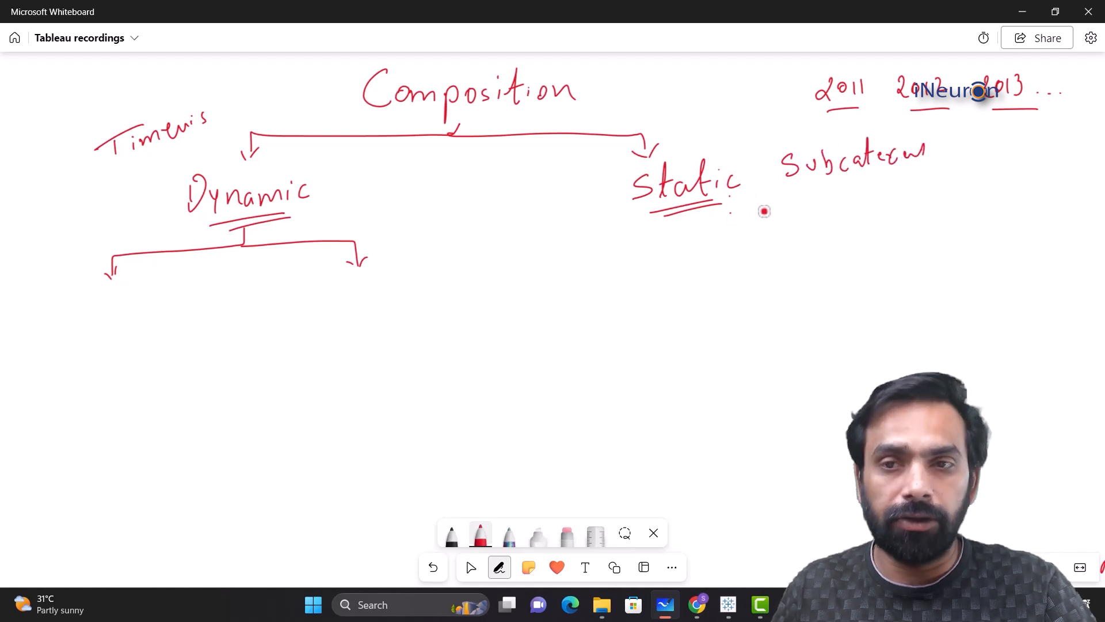
pyautogui.moveTo(799, 189)
pyautogui.mouseDown()
pyautogui.moveTo(895, 183)
pyautogui.moveTo(887, 177)
pyautogui.mouseUp()
pyautogui.moveTo(914, 153)
pyautogui.mouseDown()
pyautogui.moveTo(936, 180)
pyautogui.moveTo(954, 166)
pyautogui.mouseUp()
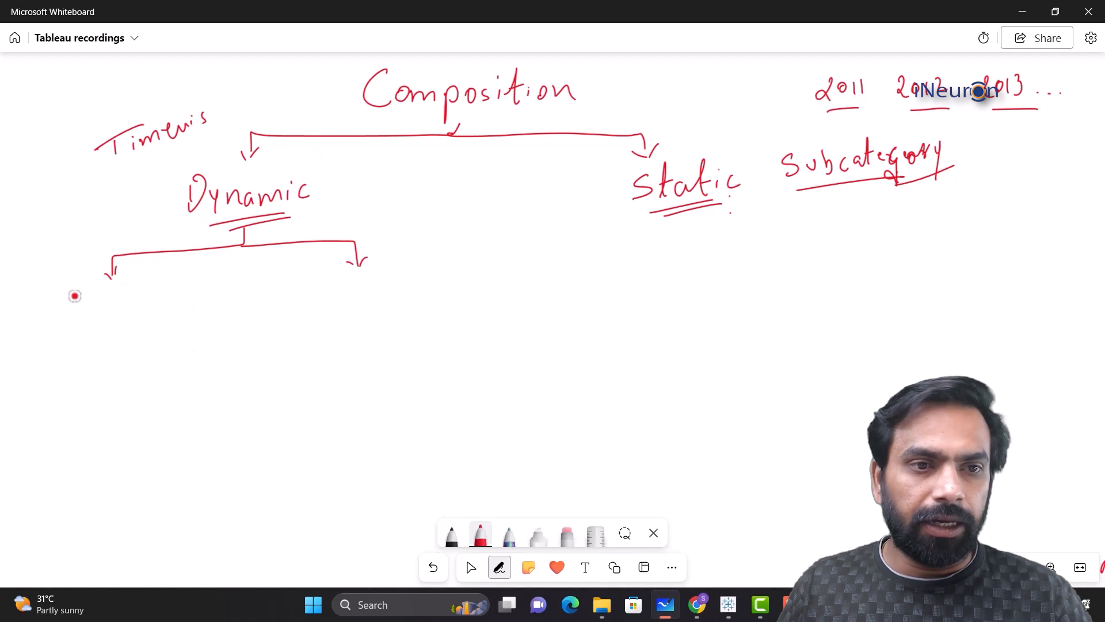
# Write "Stacked bar chart" and "100% Stacked bar charts" under the two Dynamic branches, double-underlining "charts" in the second label.
pyautogui.moveTo(65, 306)
pyautogui.mouseDown()
pyautogui.moveTo(129, 295)
pyautogui.moveTo(144, 304)
pyautogui.moveTo(164, 276)
pyautogui.mouseUp()
pyautogui.moveTo(73, 366)
pyautogui.mouseDown()
pyautogui.moveTo(136, 339)
pyautogui.moveTo(189, 347)
pyautogui.moveTo(176, 336)
pyautogui.mouseUp()
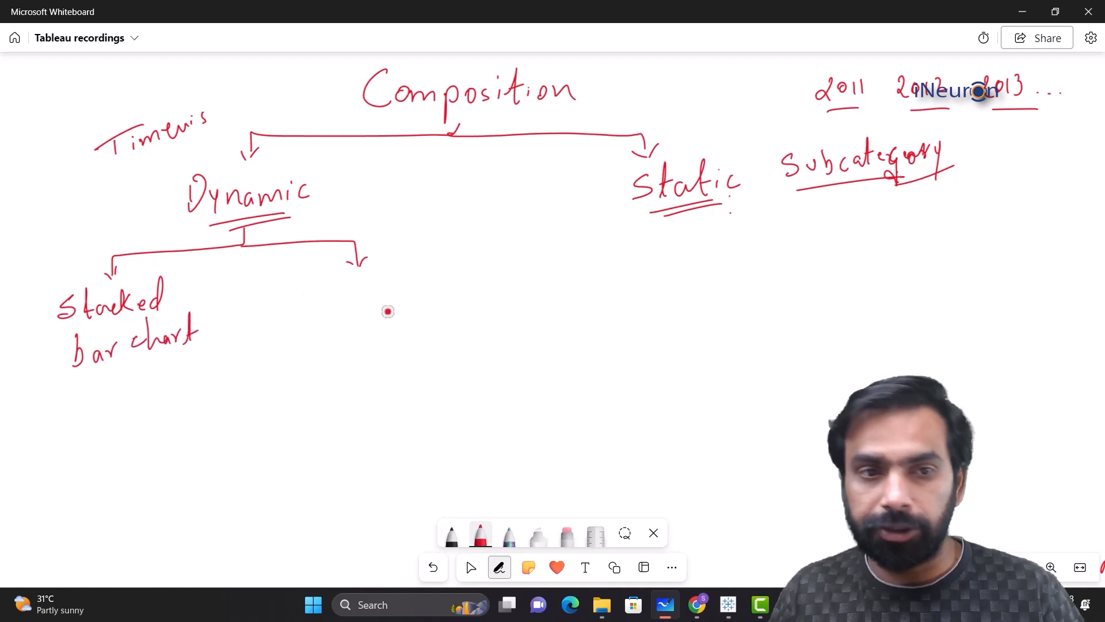
pyautogui.moveTo(326, 283); pyautogui.dragTo(325, 306)
pyautogui.moveTo(337, 284)
pyautogui.mouseDown()
pyautogui.moveTo(375, 297)
pyautogui.moveTo(424, 276)
pyautogui.moveTo(436, 286)
pyautogui.moveTo(466, 281)
pyautogui.moveTo(488, 258)
pyautogui.mouseUp()
pyautogui.moveTo(327, 325)
pyautogui.mouseDown()
pyautogui.moveTo(345, 343)
pyautogui.moveTo(400, 332)
pyautogui.moveTo(409, 299)
pyautogui.moveTo(431, 334)
pyautogui.moveTo(469, 335)
pyautogui.mouseUp()
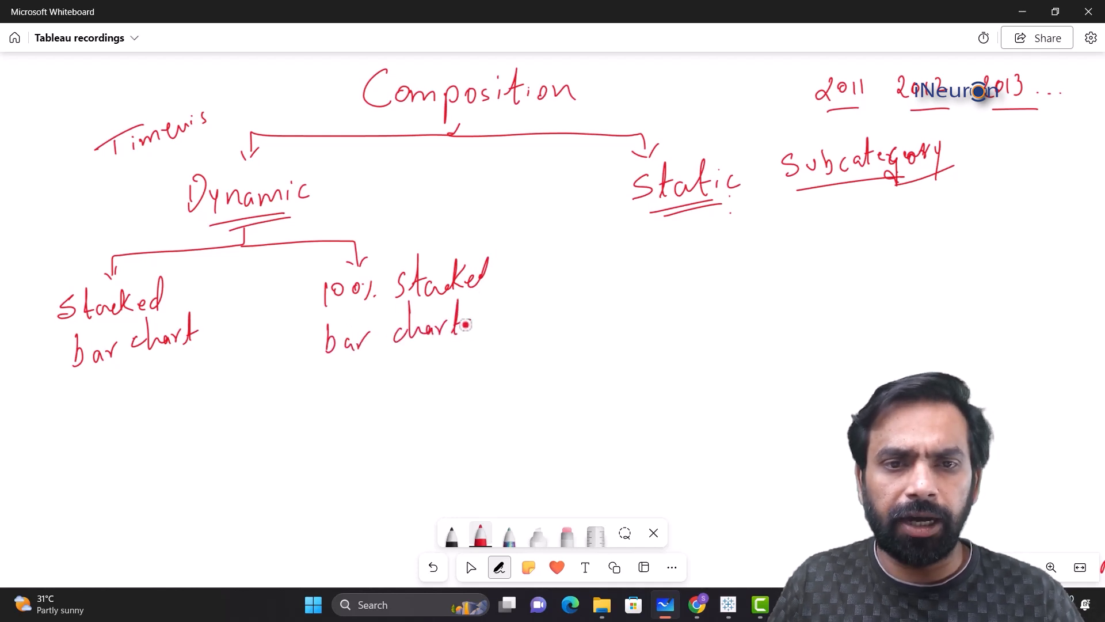
pyautogui.moveTo(375, 356); pyautogui.dragTo(448, 358)
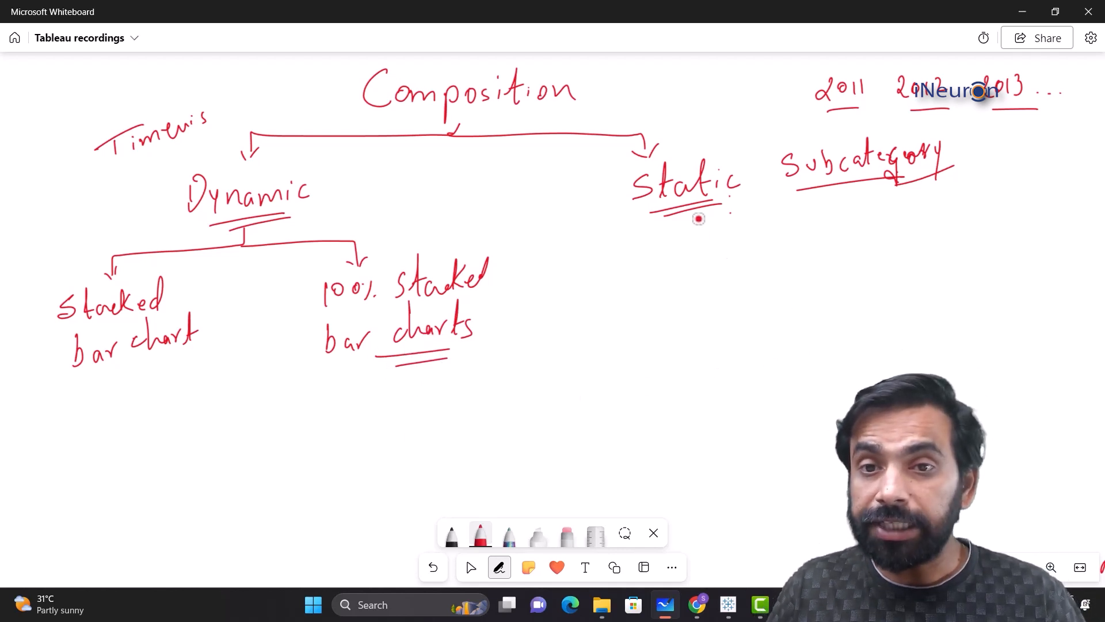
# Draw an arrow down from "Static", write "Waterfall" and "Donut / Pie chart" below it, and bracket the list on its left.
pyautogui.moveTo(699, 219); pyautogui.dragTo(714, 256)
pyautogui.moveTo(706, 242); pyautogui.dragTo(719, 240)
pyautogui.moveTo(668, 275)
pyautogui.mouseDown()
pyautogui.moveTo(673, 299)
pyautogui.moveTo(698, 271)
pyautogui.moveTo(716, 297)
pyautogui.mouseUp()
pyautogui.moveTo(716, 266)
pyautogui.mouseDown()
pyautogui.moveTo(722, 279)
pyautogui.moveTo(761, 288)
pyautogui.moveTo(789, 267)
pyautogui.moveTo(798, 288)
pyautogui.mouseUp()
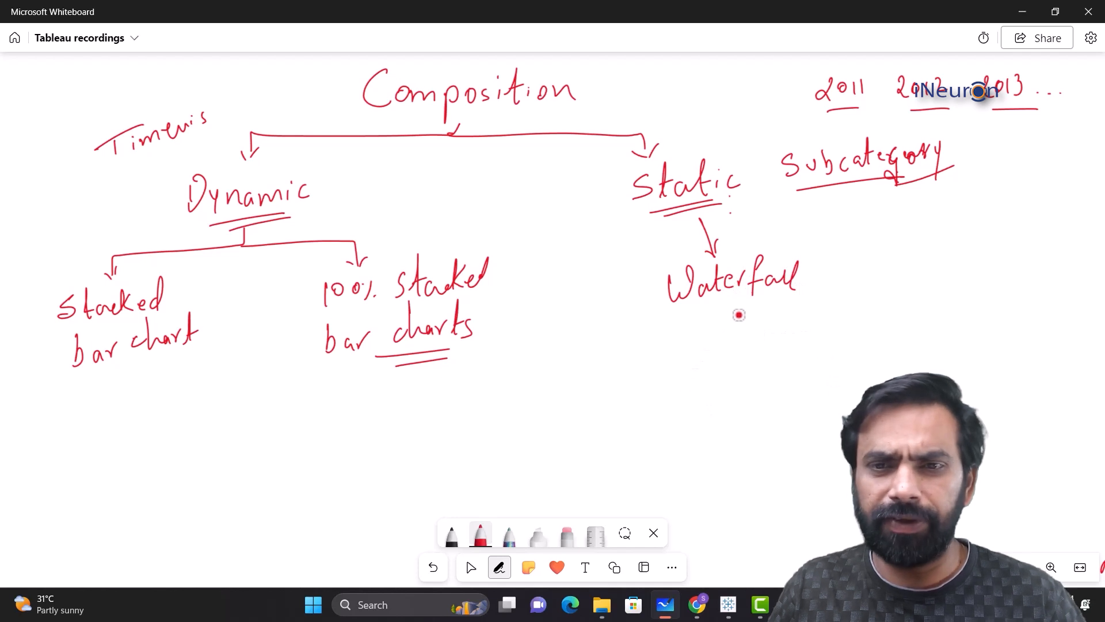
pyautogui.moveTo(719, 311)
pyautogui.mouseDown()
pyautogui.moveTo(788, 323)
pyautogui.moveTo(836, 281)
pyautogui.moveTo(846, 311)
pyautogui.moveTo(844, 296)
pyautogui.moveTo(908, 301)
pyautogui.moveTo(924, 317)
pyautogui.moveTo(966, 292)
pyautogui.mouseUp()
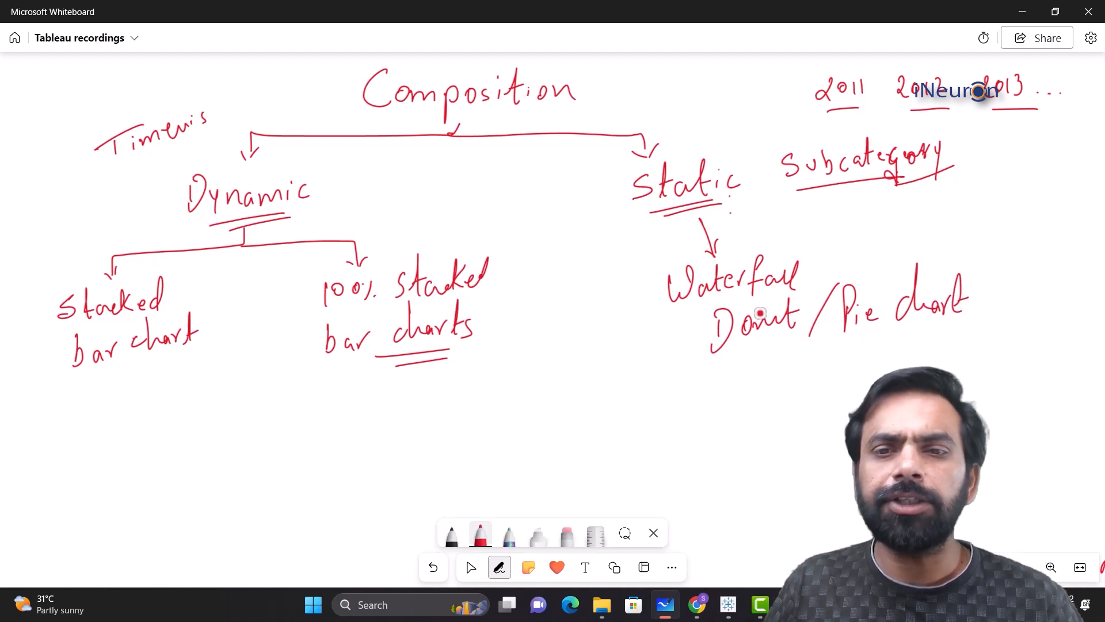
pyautogui.moveTo(662, 258)
pyautogui.mouseDown()
pyautogui.moveTo(644, 329)
pyautogui.moveTo(699, 331)
pyautogui.mouseUp()
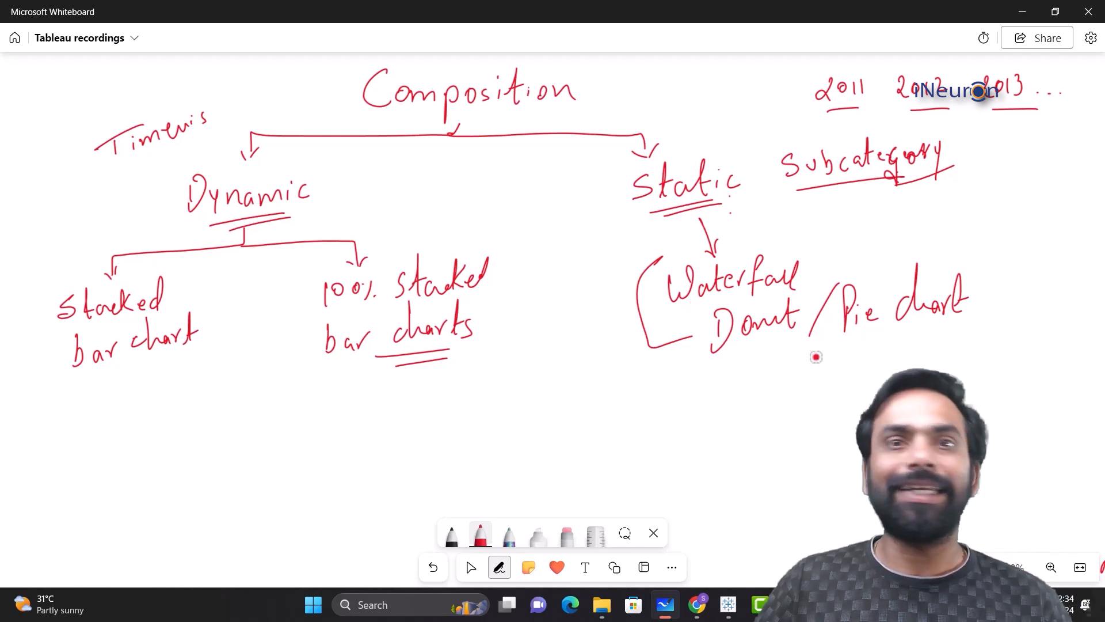
# Switch to Tableau Public and plot Sales on Columns against the year of Order Date on Rows in Sheet 9.
pyautogui.click(729, 604)
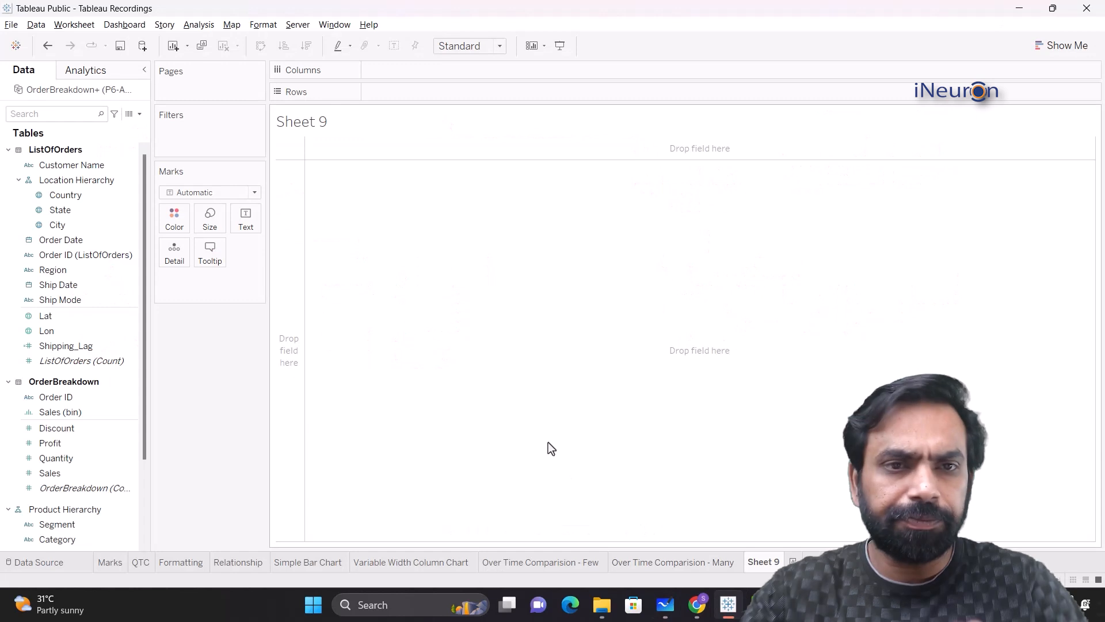
pyautogui.click(41, 331)
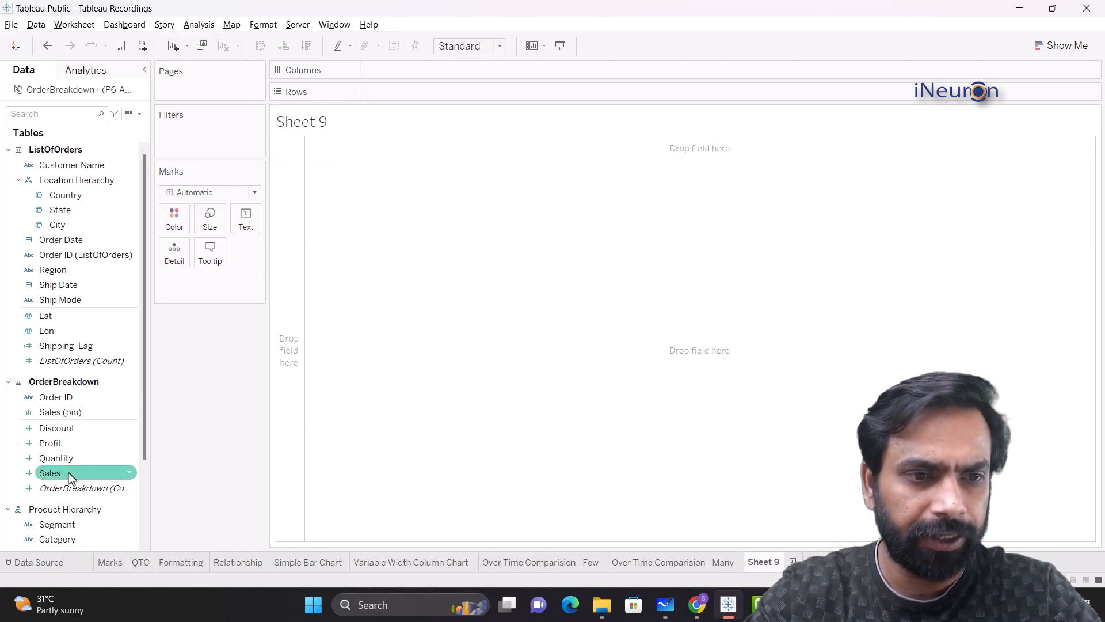
pyautogui.moveTo(68, 472)
pyautogui.mouseDown()
pyautogui.moveTo(249, 258)
pyautogui.moveTo(311, 153)
pyautogui.moveTo(373, 89)
pyautogui.moveTo(350, 101)
pyautogui.moveTo(339, 123)
pyautogui.moveTo(406, 141)
pyautogui.mouseUp()
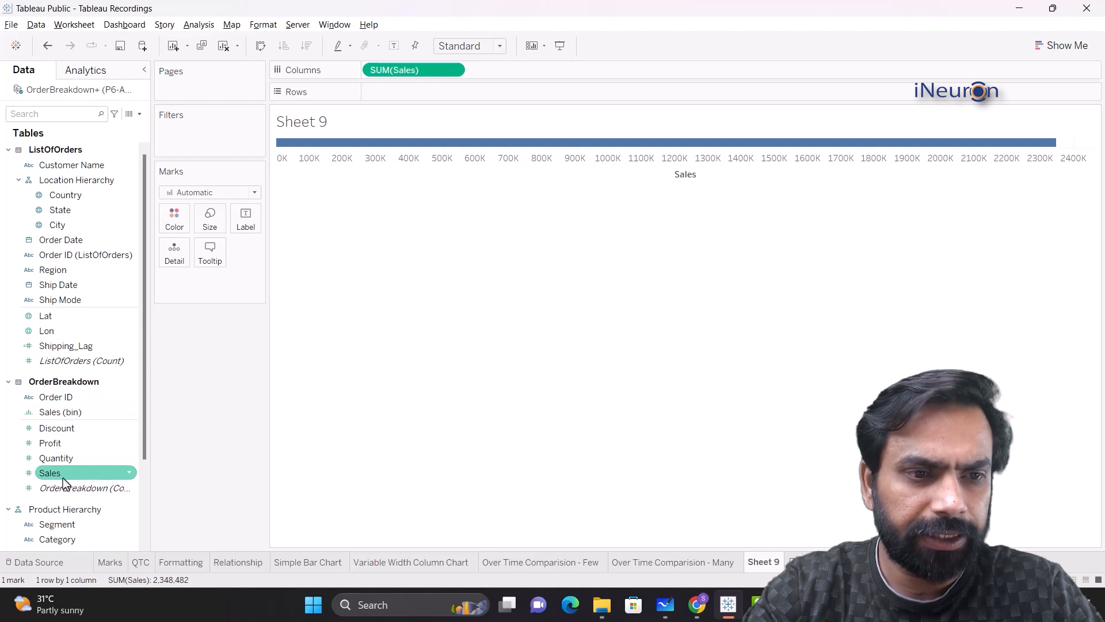
pyautogui.scroll(-3, 76, 495)
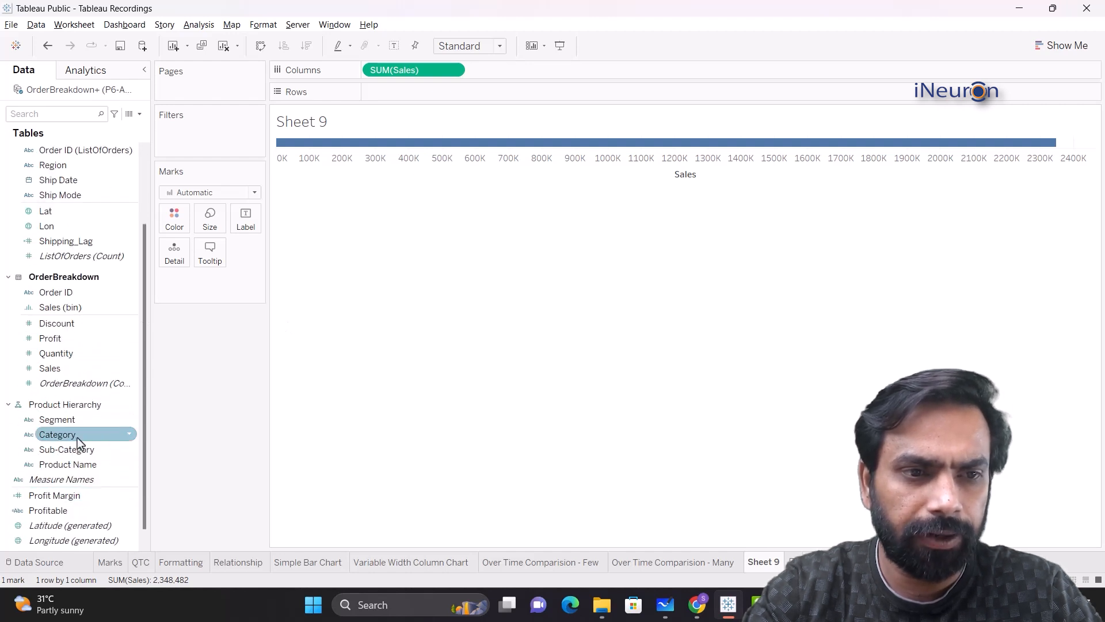
pyautogui.scroll(3, 78, 438)
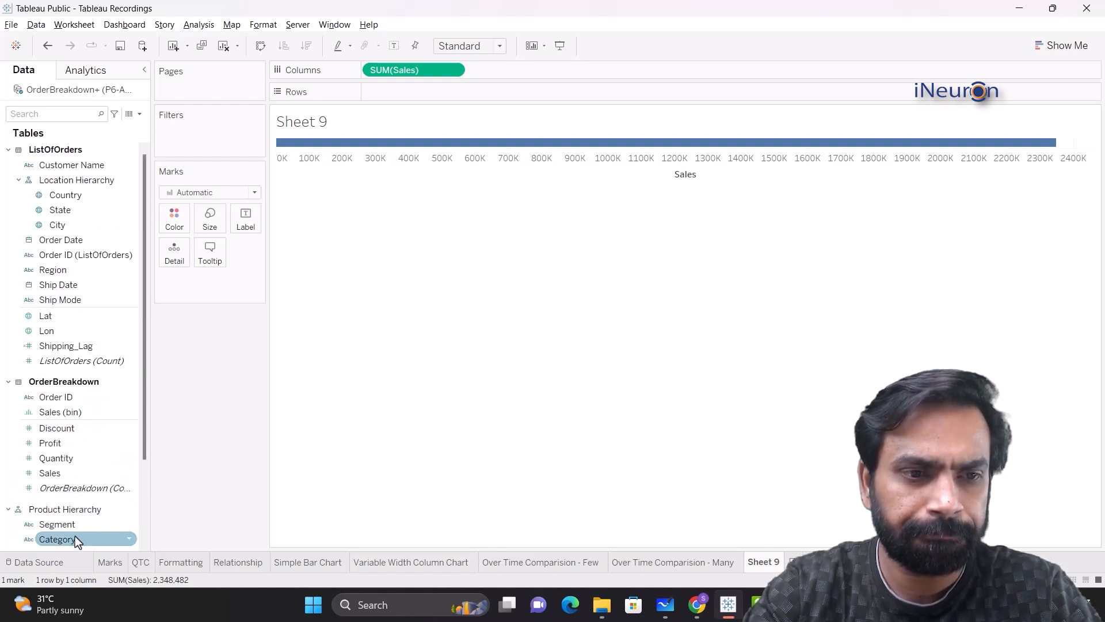
pyautogui.moveTo(73, 241); pyautogui.dragTo(278, 148)
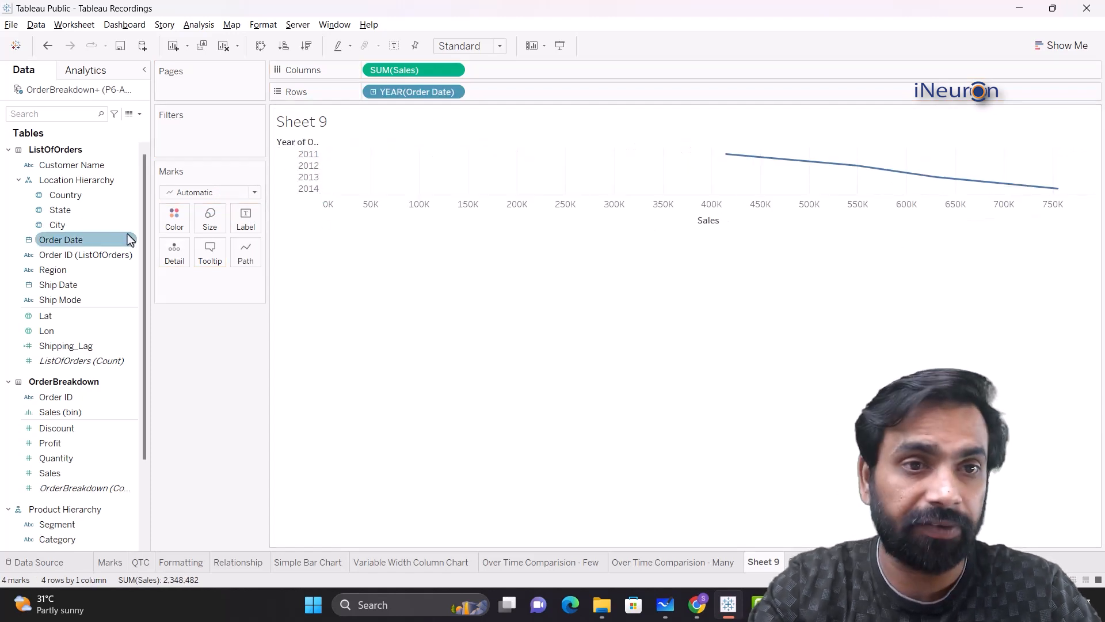
# Change the mark type to Bar and fit the chart to Entire View.
pyautogui.click(255, 192)
pyautogui.click(221, 222)
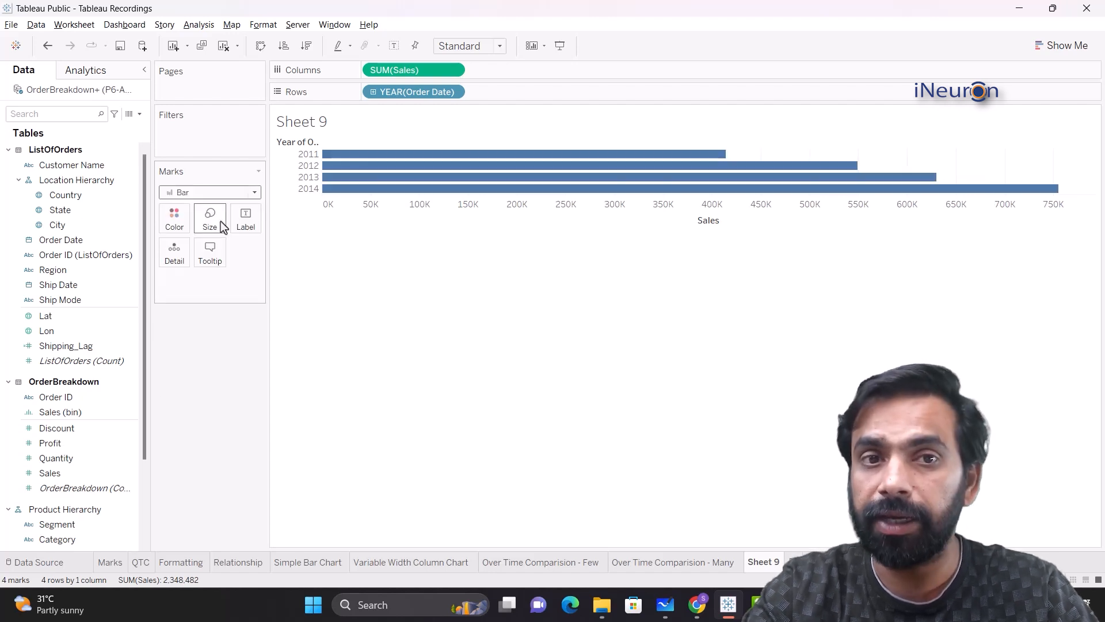
pyautogui.click(492, 46)
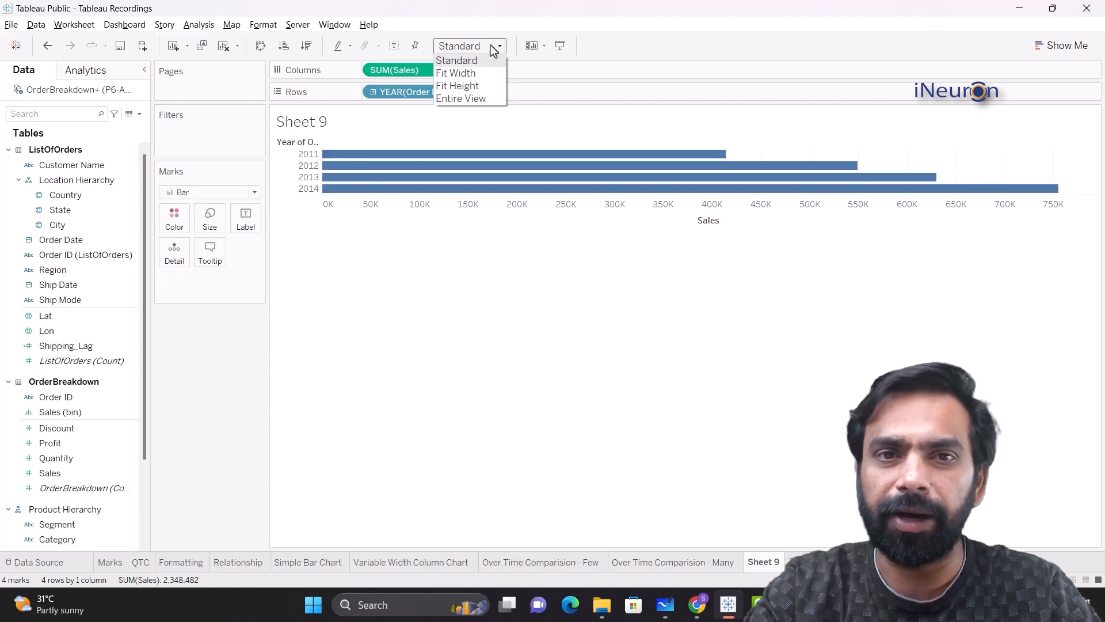
pyautogui.click(460, 98)
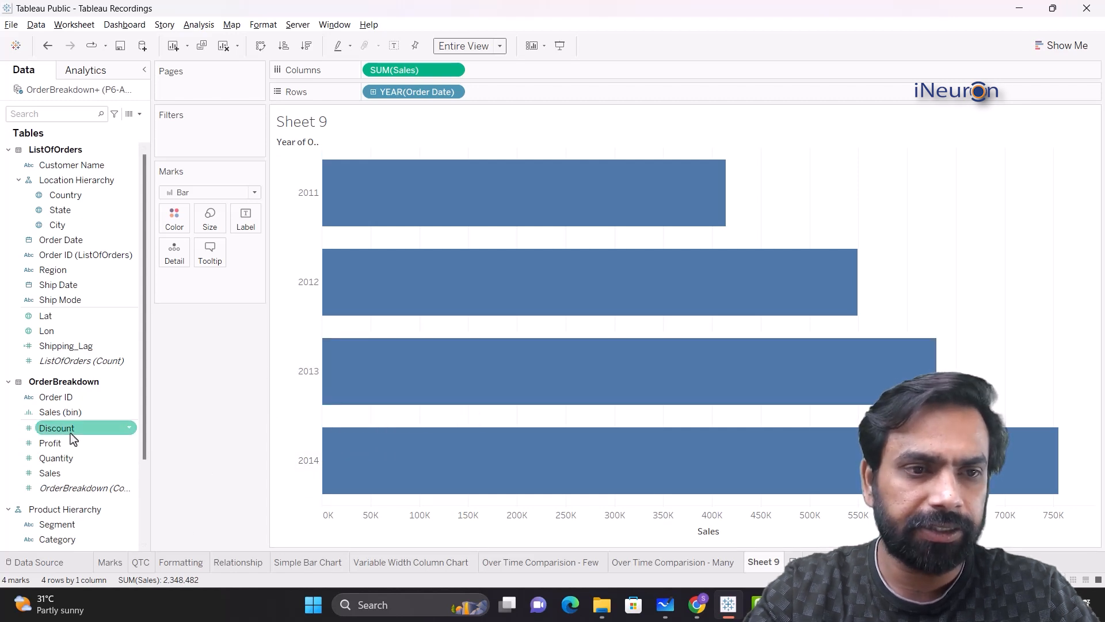
# Split each year's row by Category and colour the bars by Region to make a stacked bar chart.
pyautogui.moveTo(78, 543); pyautogui.dragTo(322, 334)
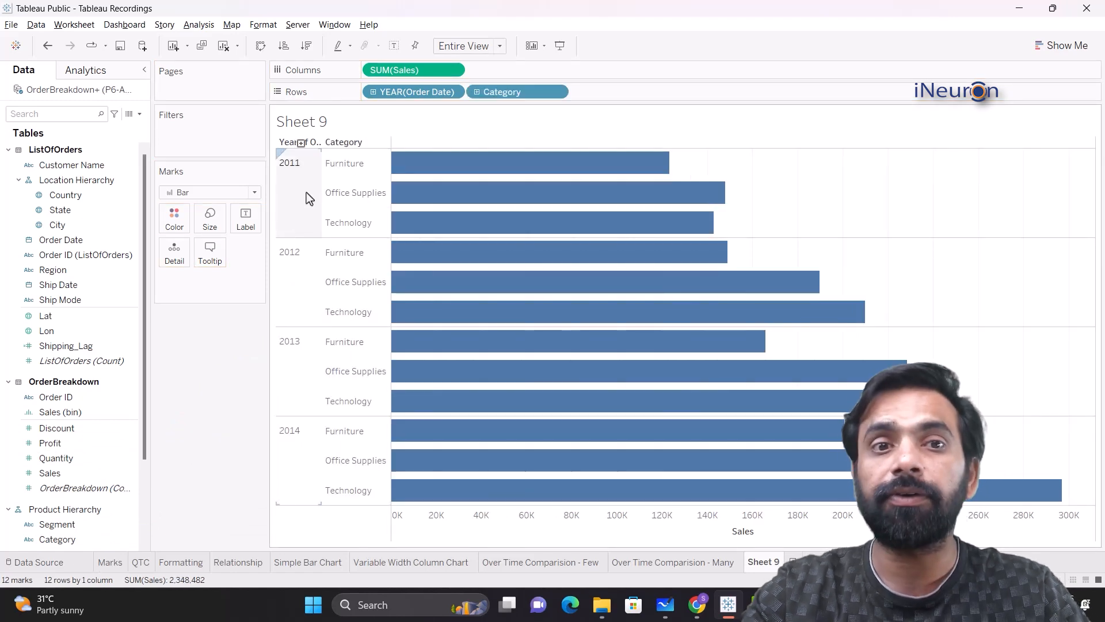
pyautogui.moveTo(558, 432)
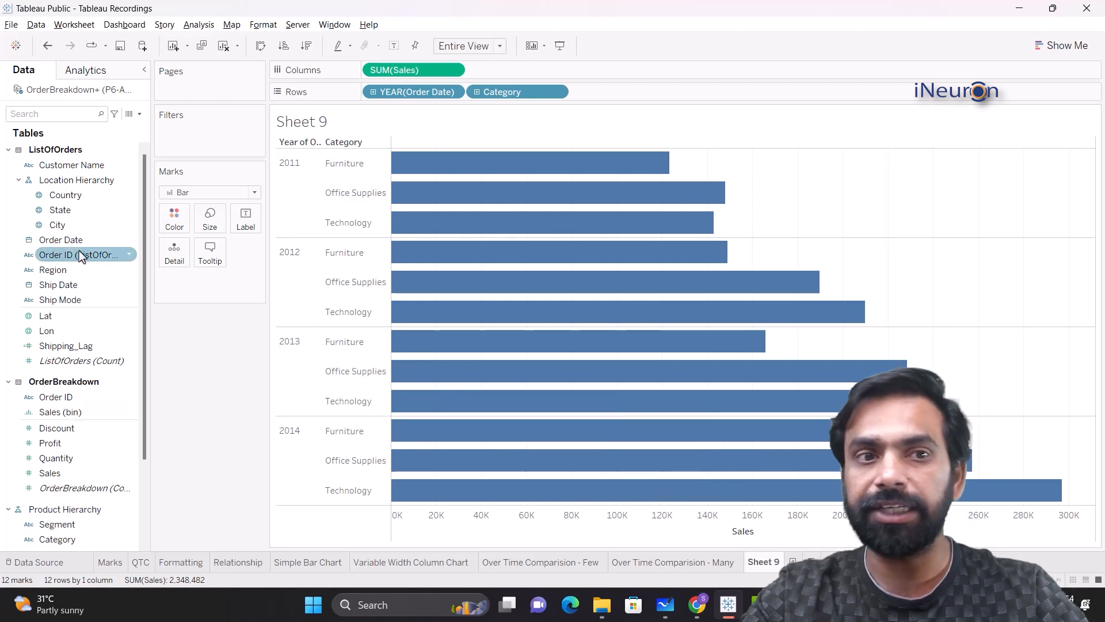
pyautogui.moveTo(65, 270); pyautogui.dragTo(178, 212)
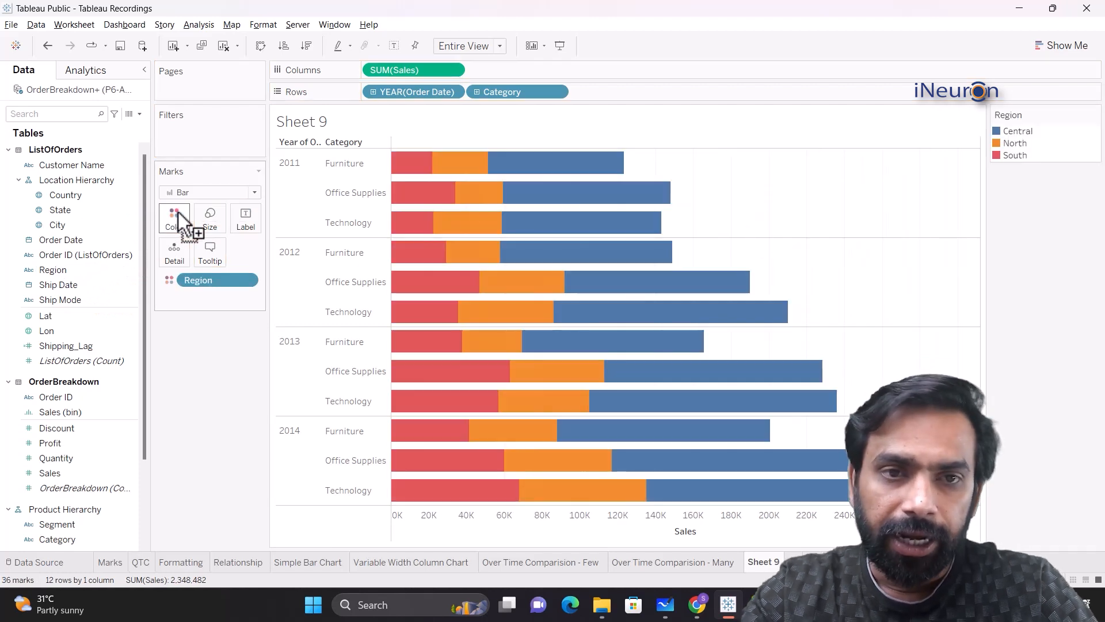
pyautogui.moveTo(623, 418)
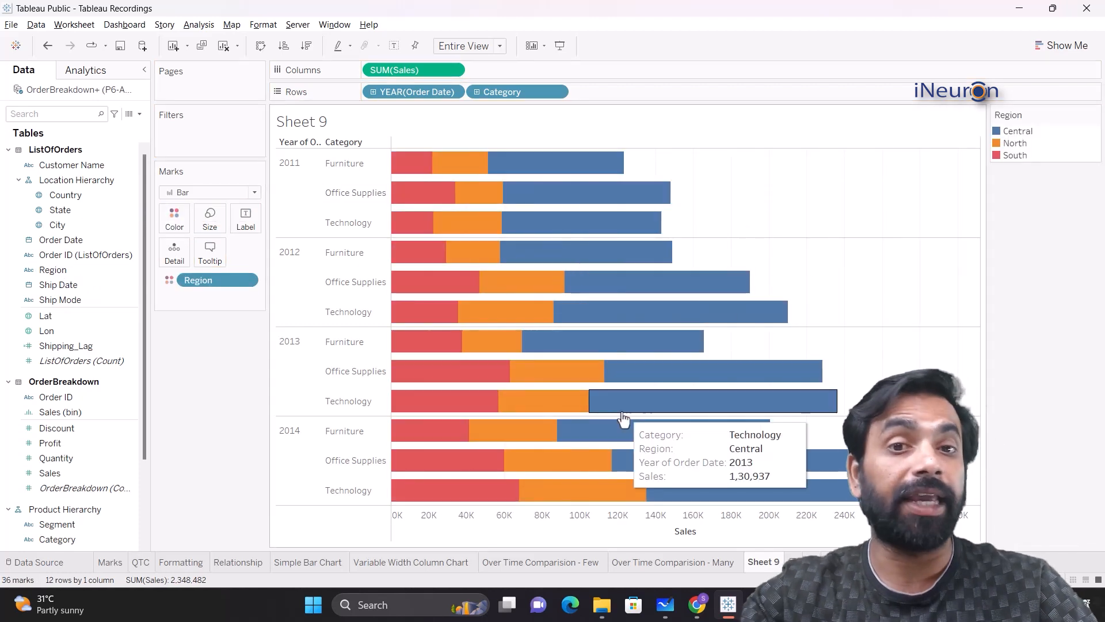
pyautogui.moveTo(418, 168)
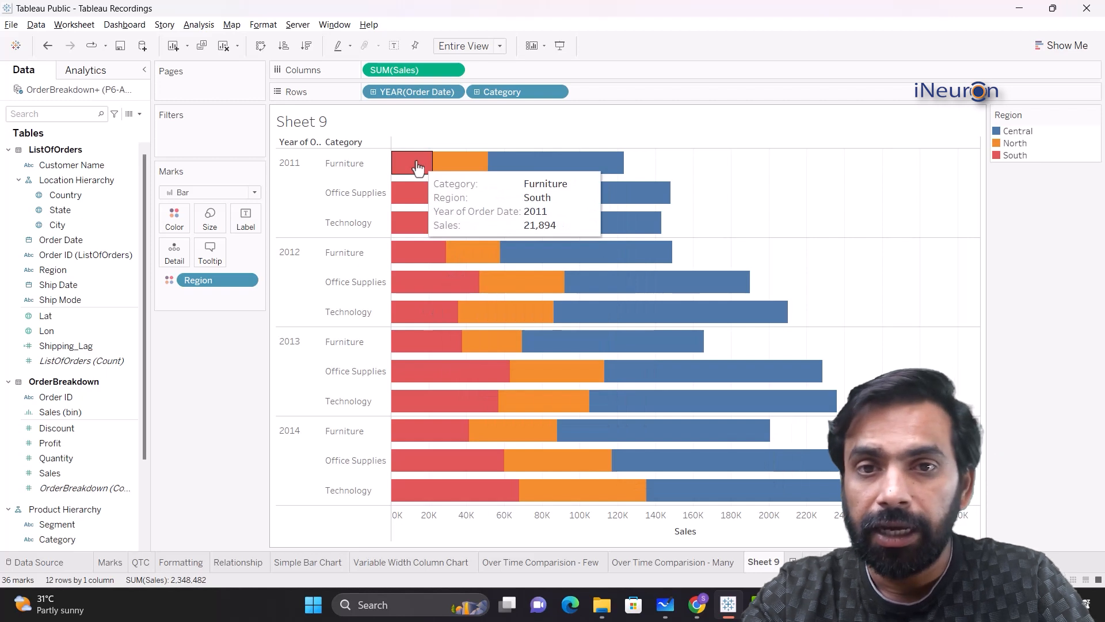
pyautogui.moveTo(618, 207)
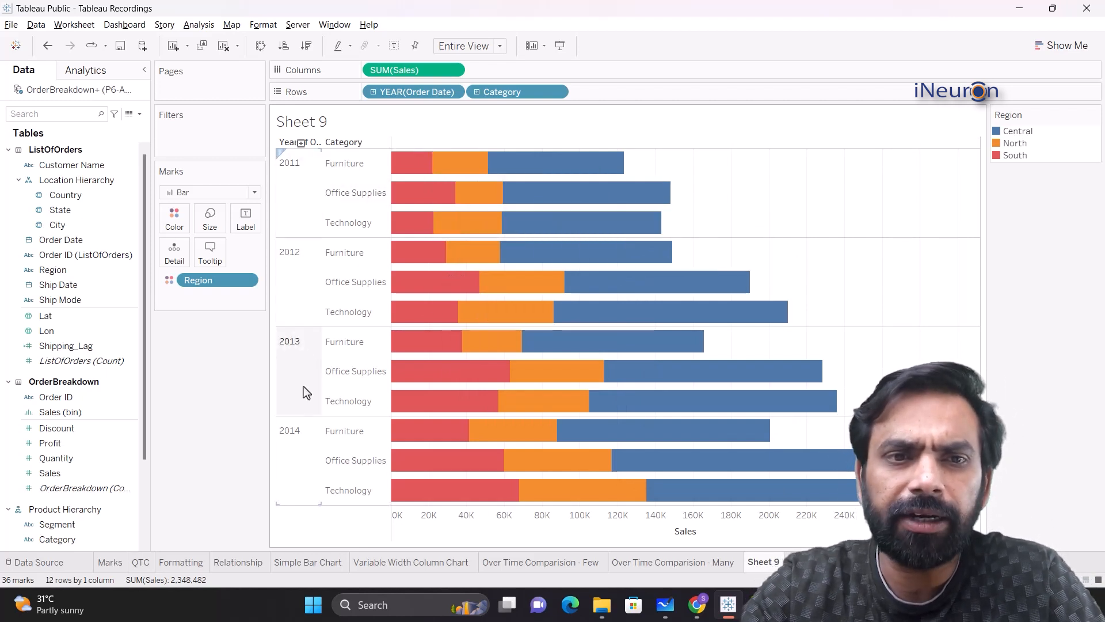
# Set the default pane alignment for the whole sheet to center horizontally and middle vertically.
pyautogui.rightClick(304, 209)
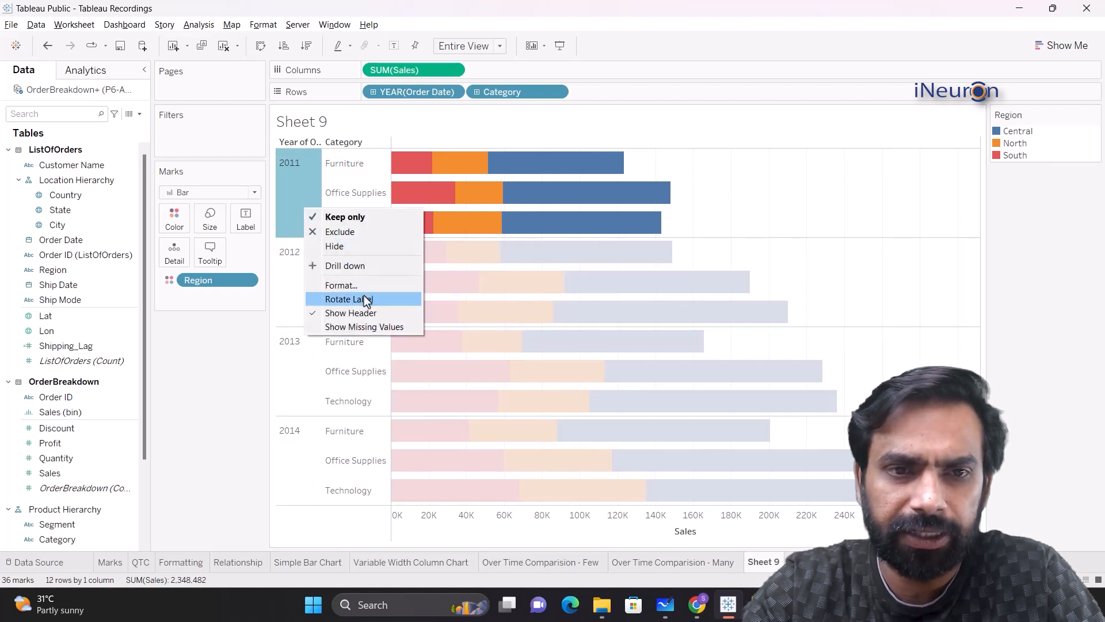
pyautogui.click(379, 286)
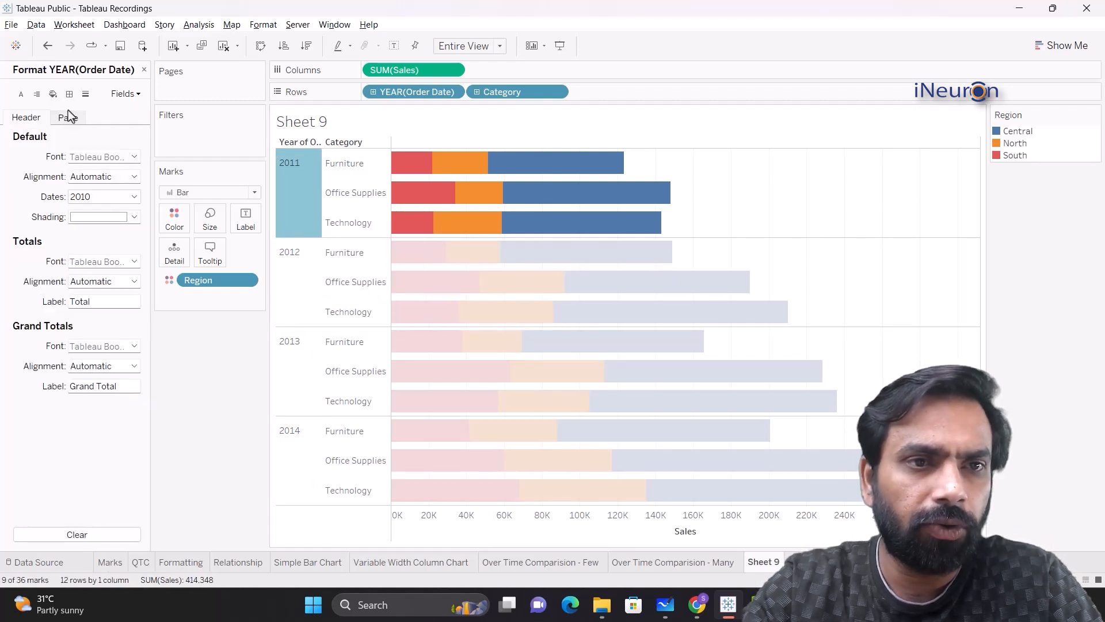
pyautogui.click(139, 95)
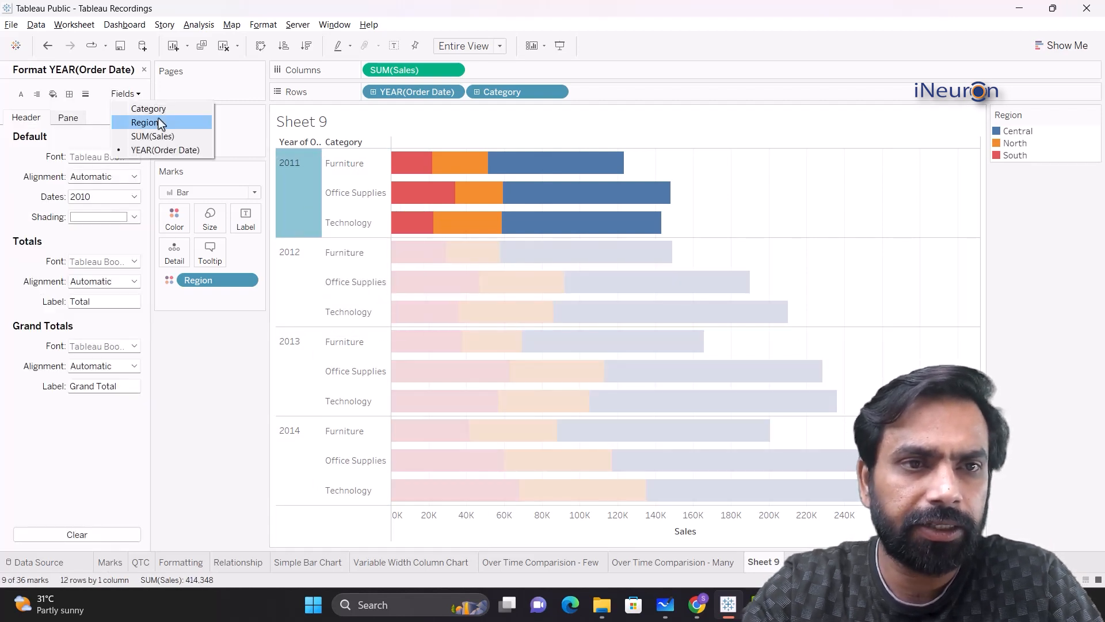
pyautogui.click(168, 157)
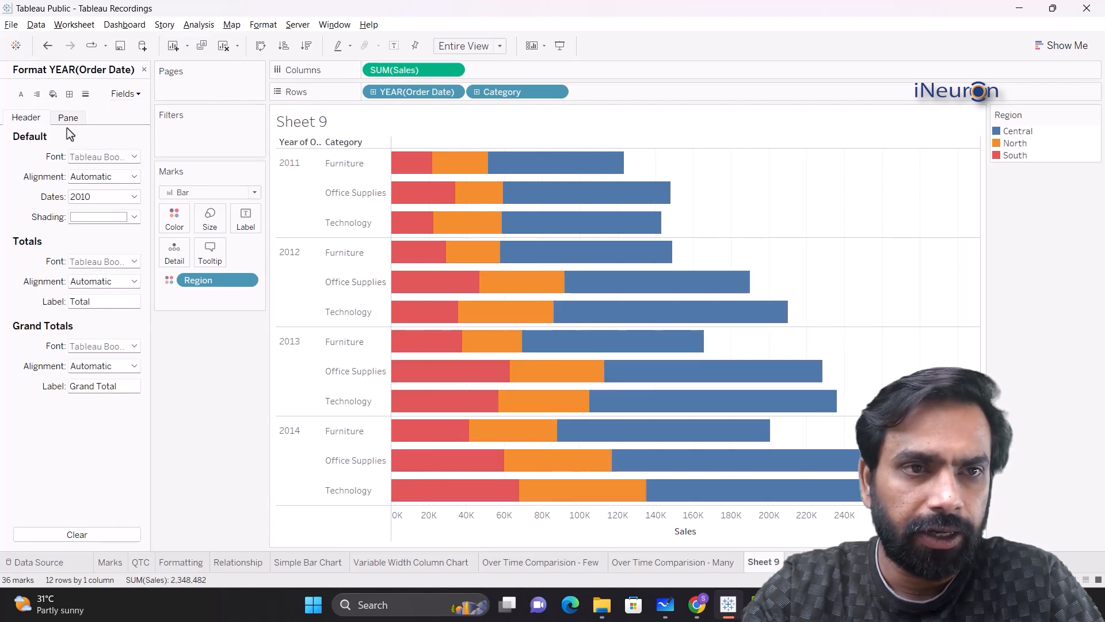
pyautogui.click(136, 100)
pyautogui.click(165, 151)
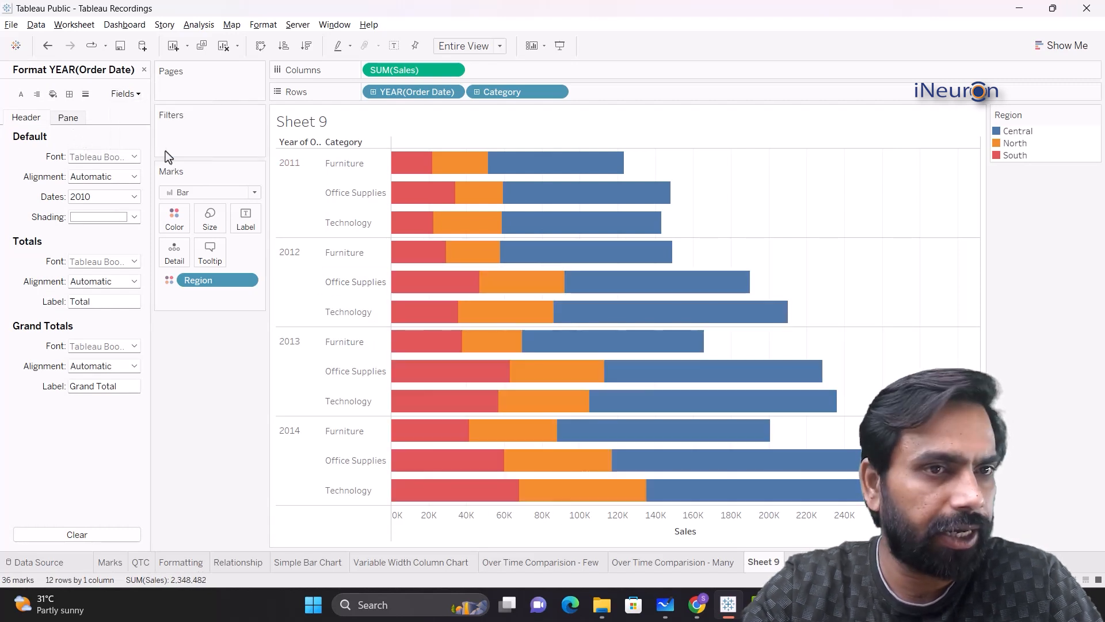
pyautogui.click(40, 95)
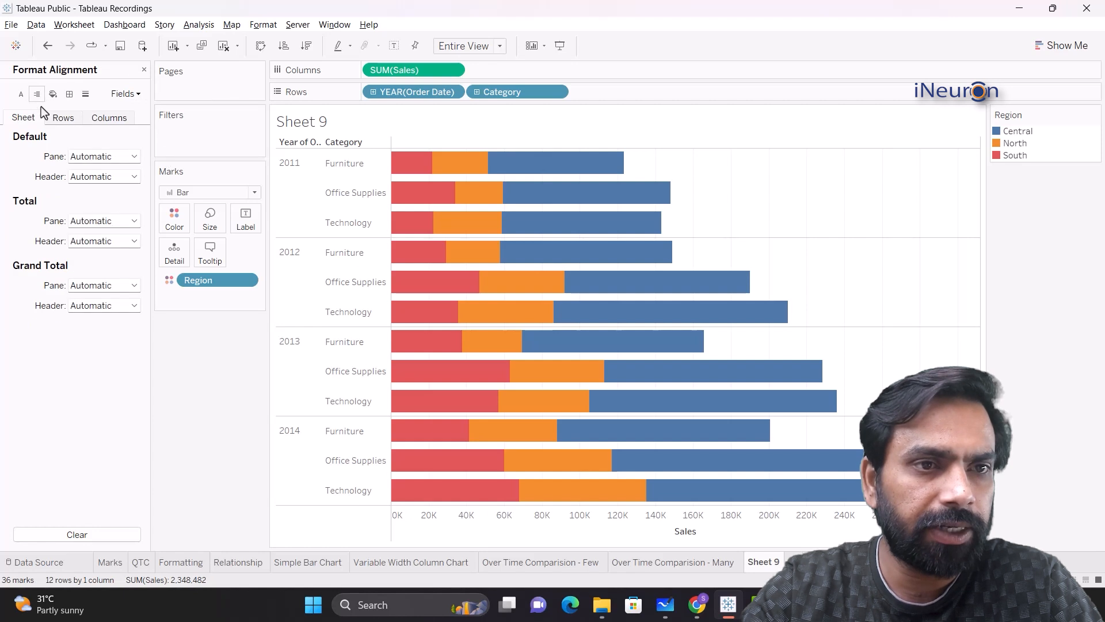
pyautogui.click(105, 156)
pyautogui.click(103, 207)
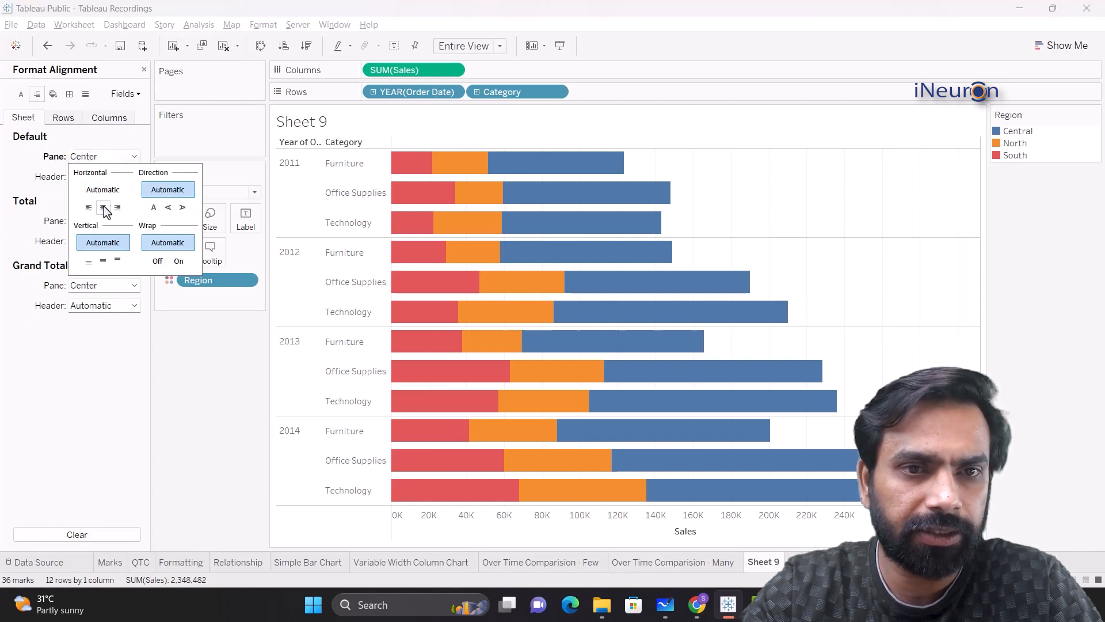
pyautogui.click(102, 262)
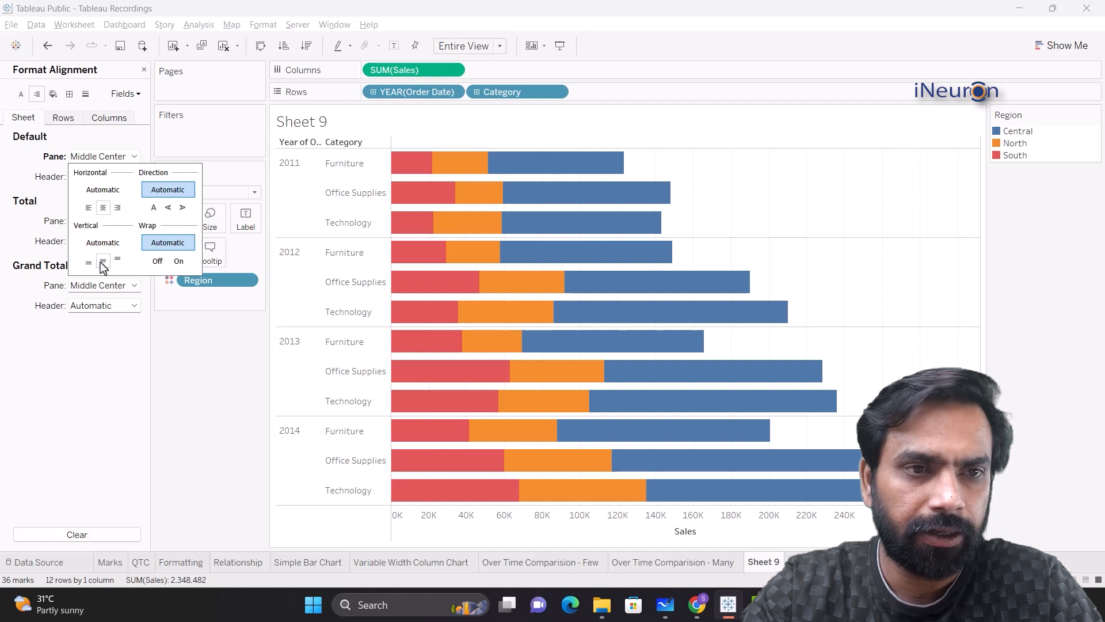
pyautogui.click(129, 142)
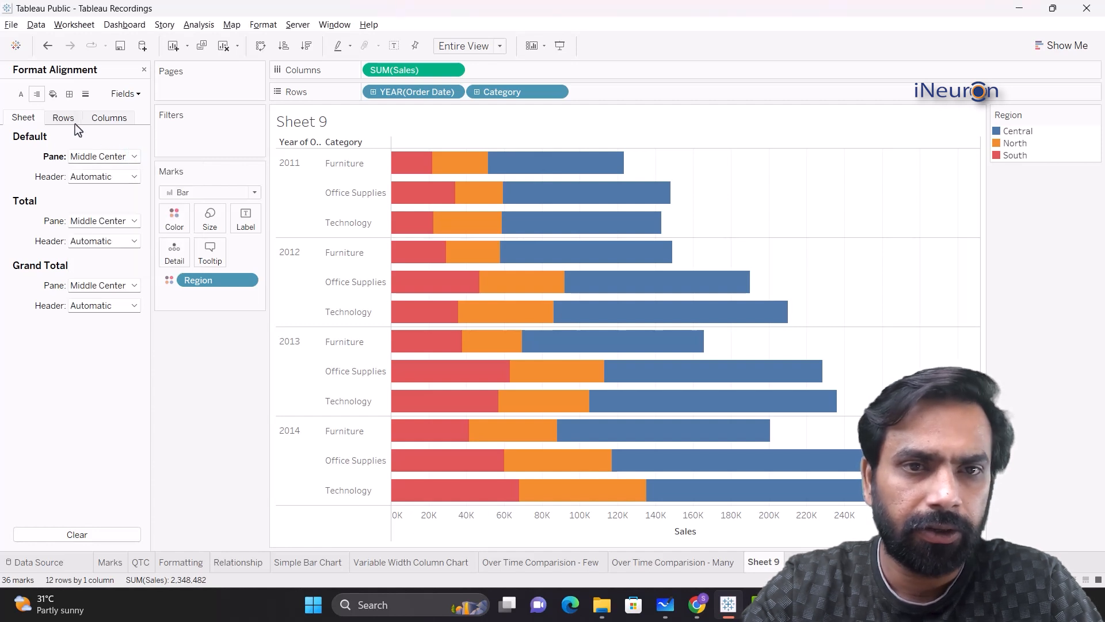
# Set the default header alignment for columns to middle vertically and center horizontally.
pyautogui.click(75, 122)
pyautogui.click(97, 126)
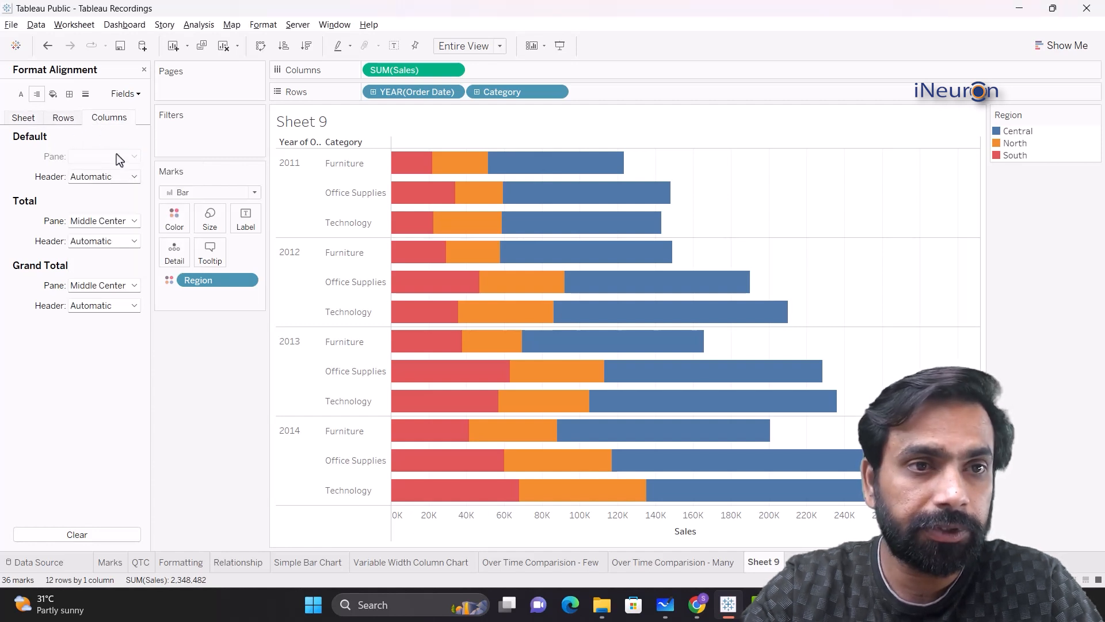
pyautogui.click(106, 180)
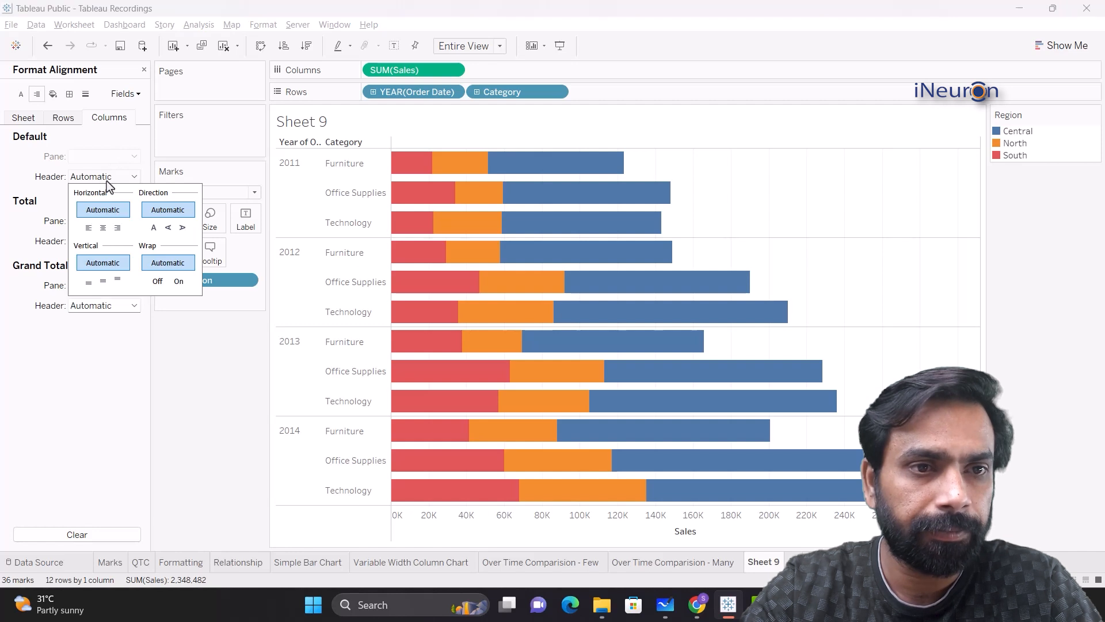
pyautogui.click(102, 282)
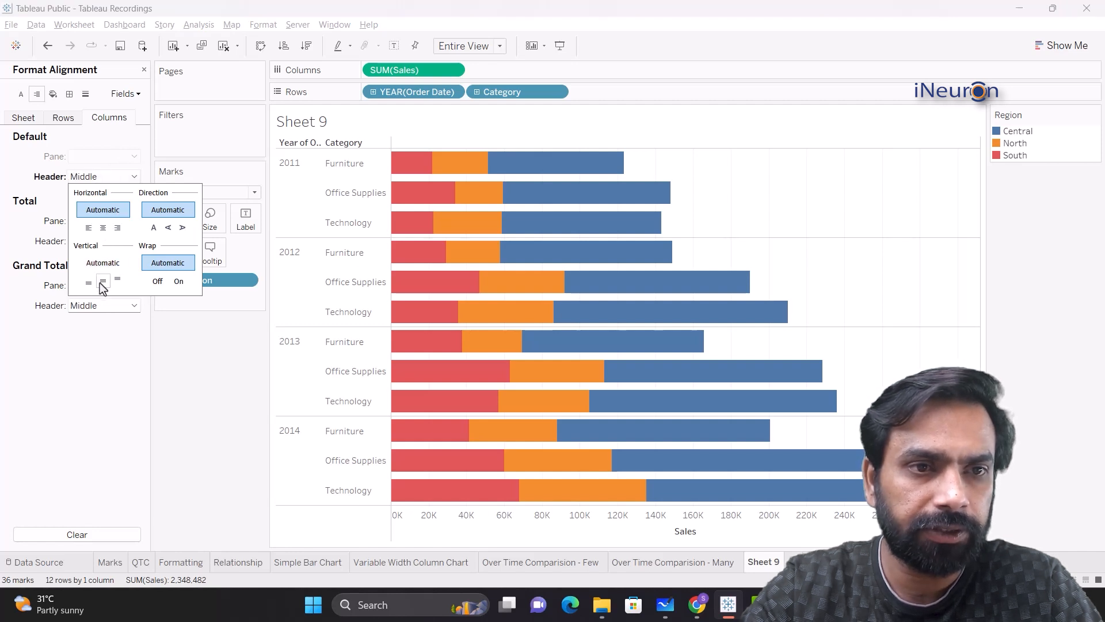
pyautogui.click(105, 227)
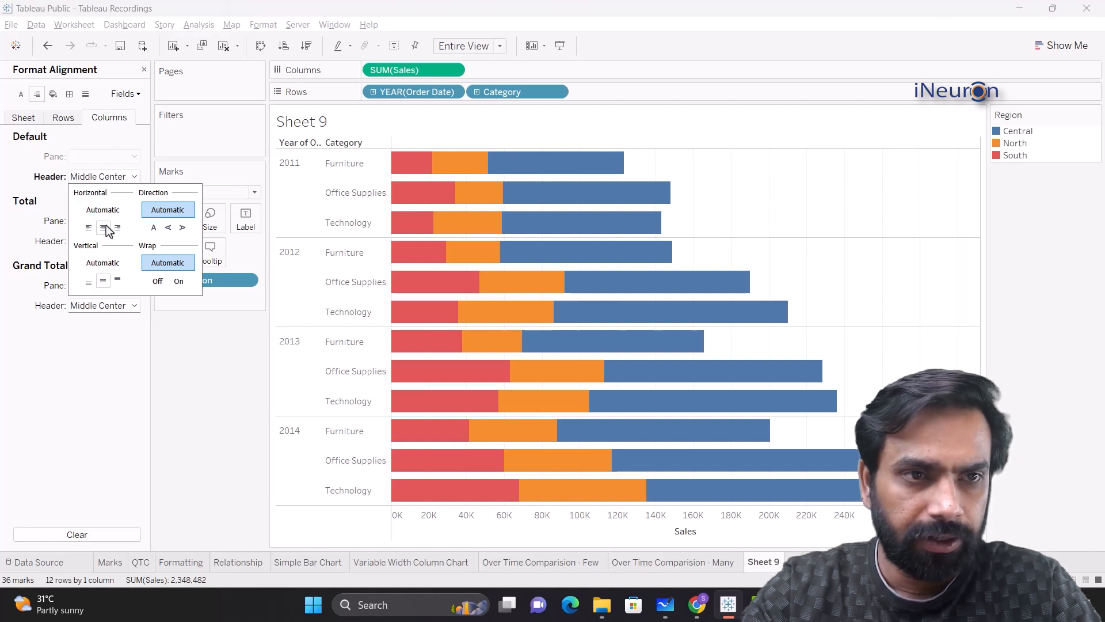
pyautogui.click(112, 129)
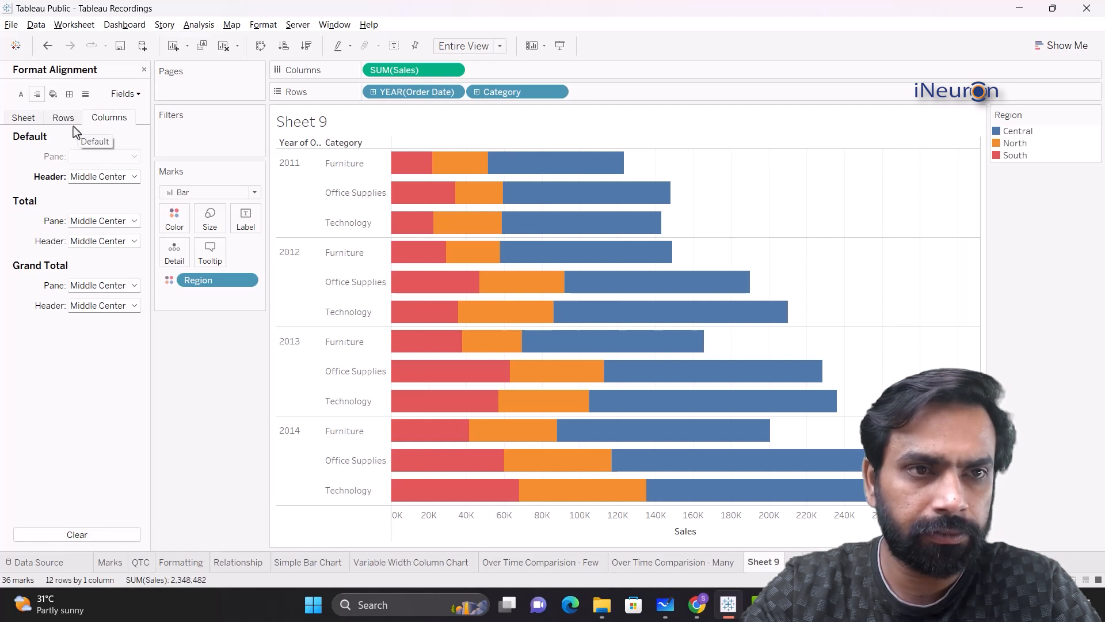
# Review the column alignment settings for the default header and for the total and grand total panes and headers.
pyautogui.click(29, 121)
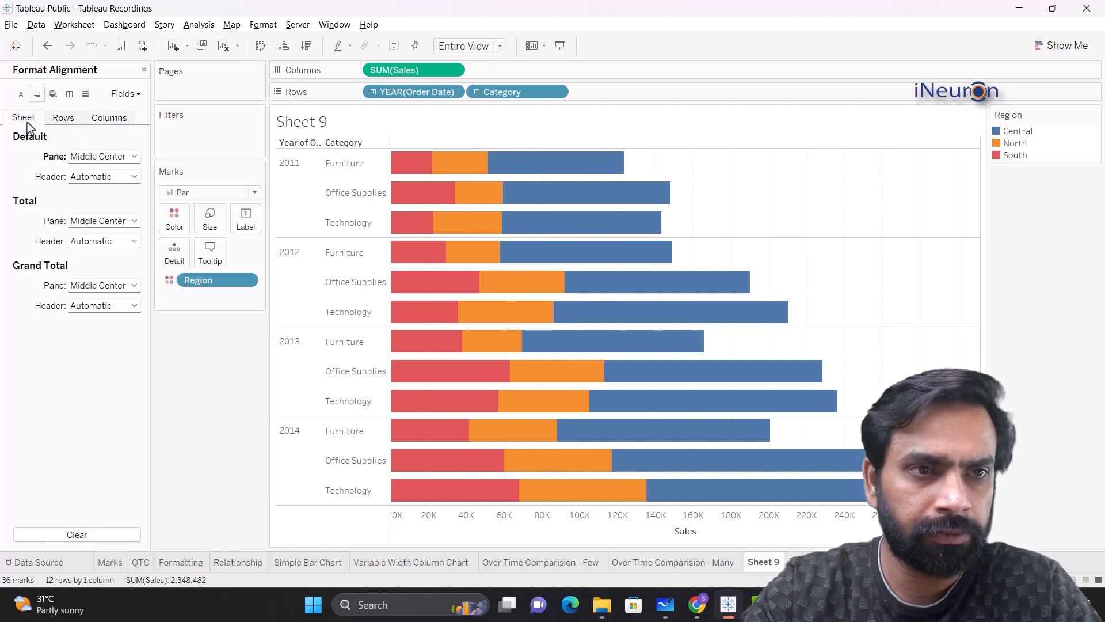
pyautogui.click(108, 122)
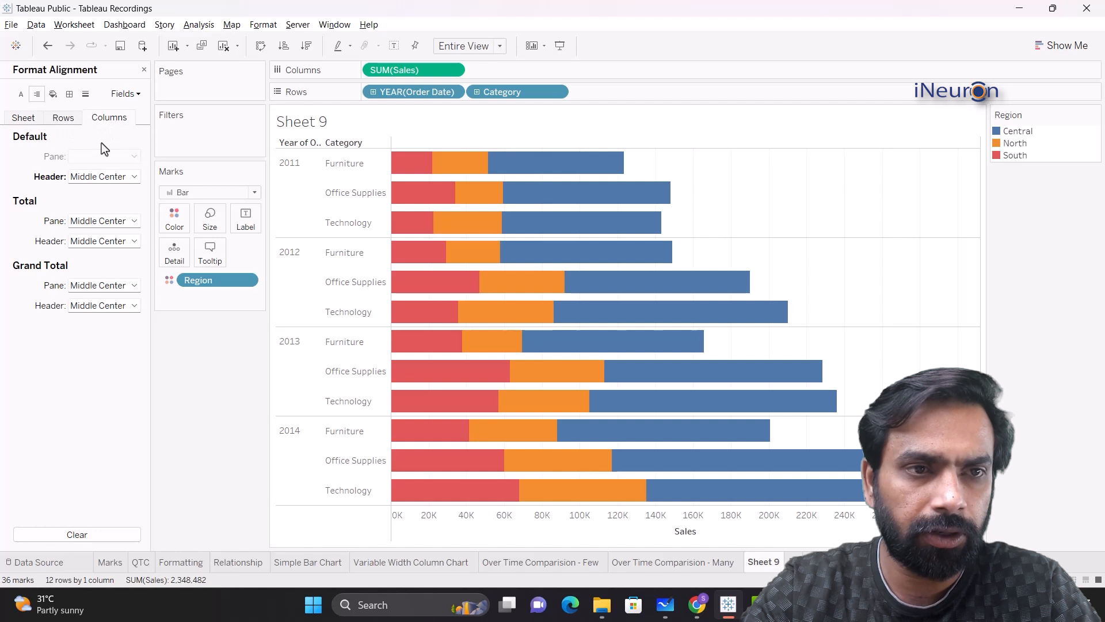
pyautogui.click(134, 178)
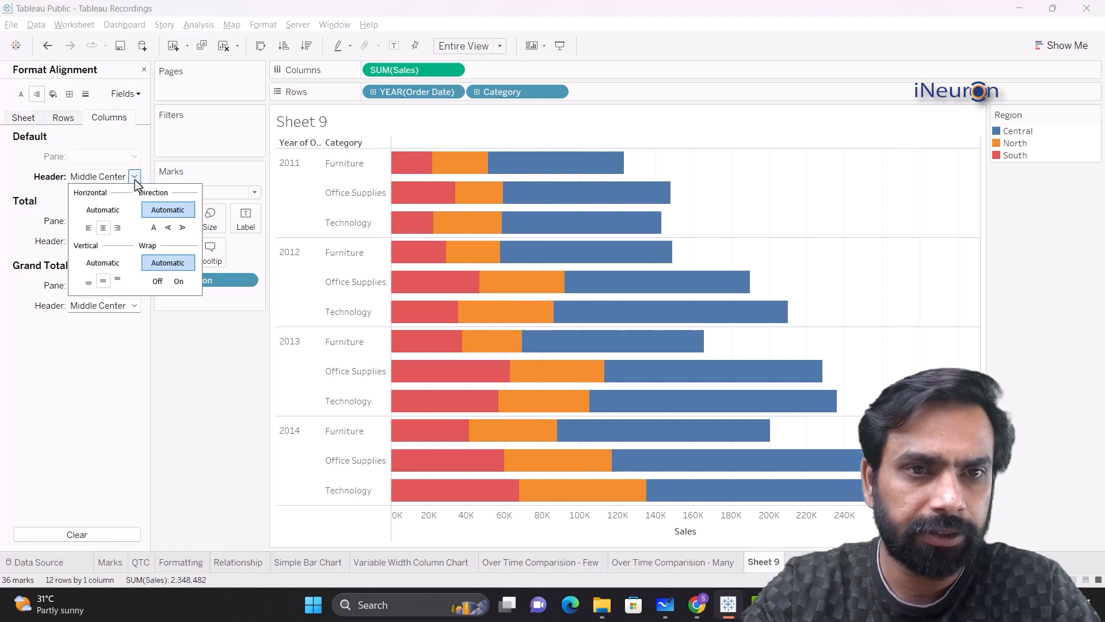
pyautogui.click(97, 179)
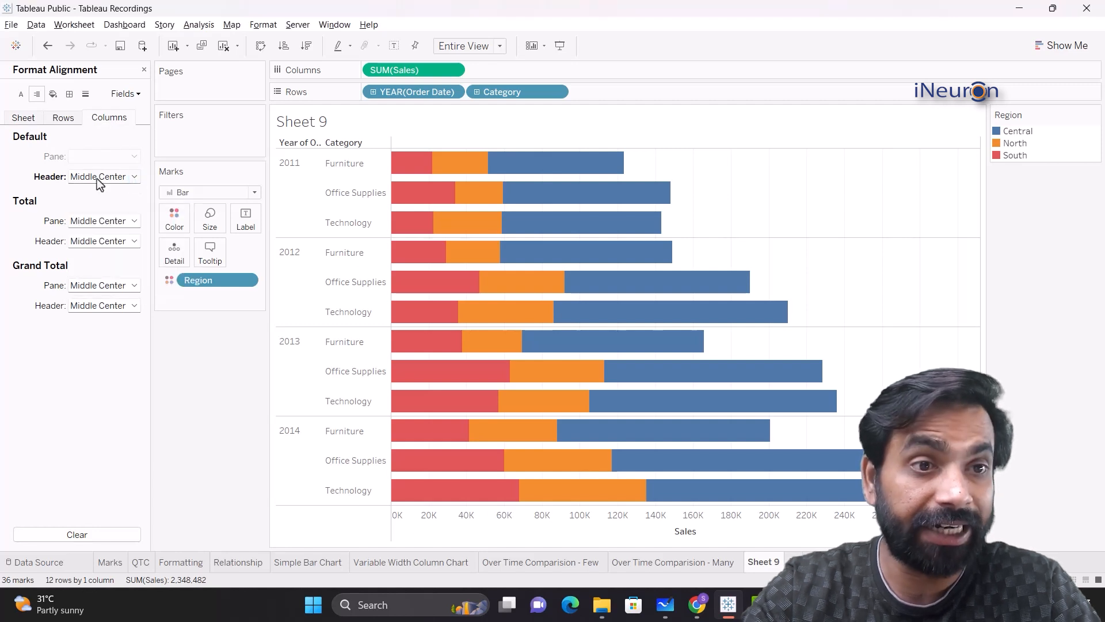
pyautogui.click(134, 305)
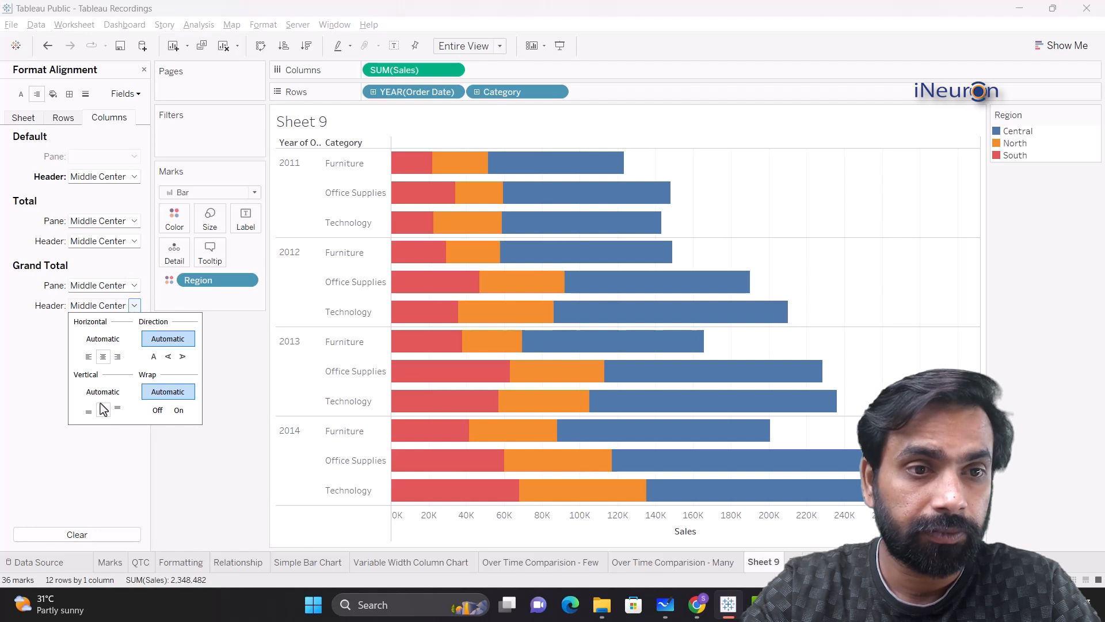
pyautogui.click(134, 285)
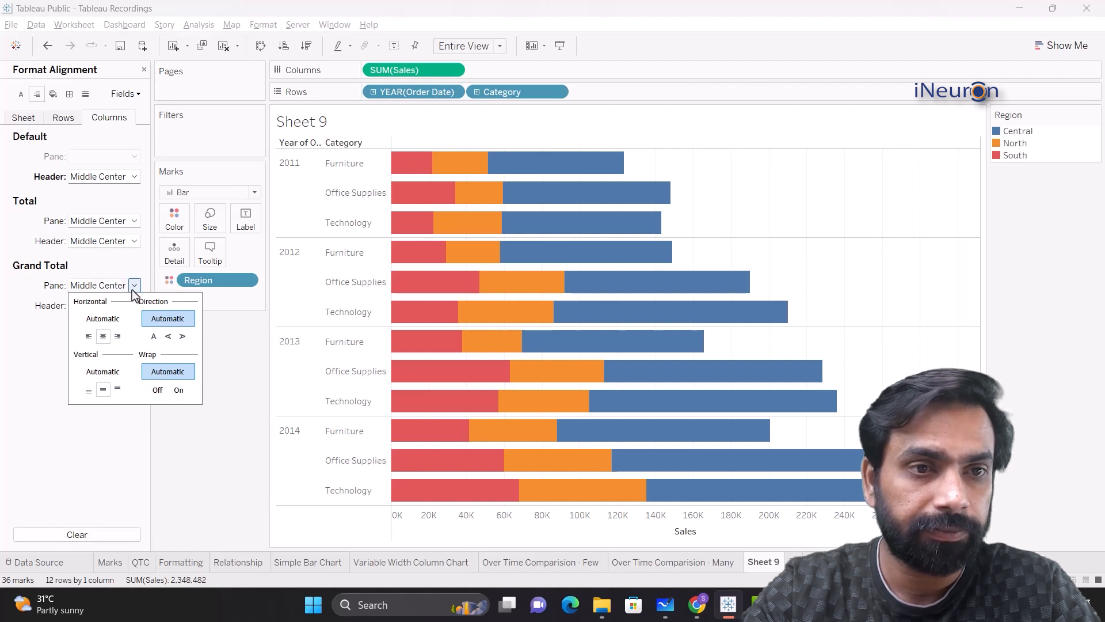
pyautogui.click(135, 240)
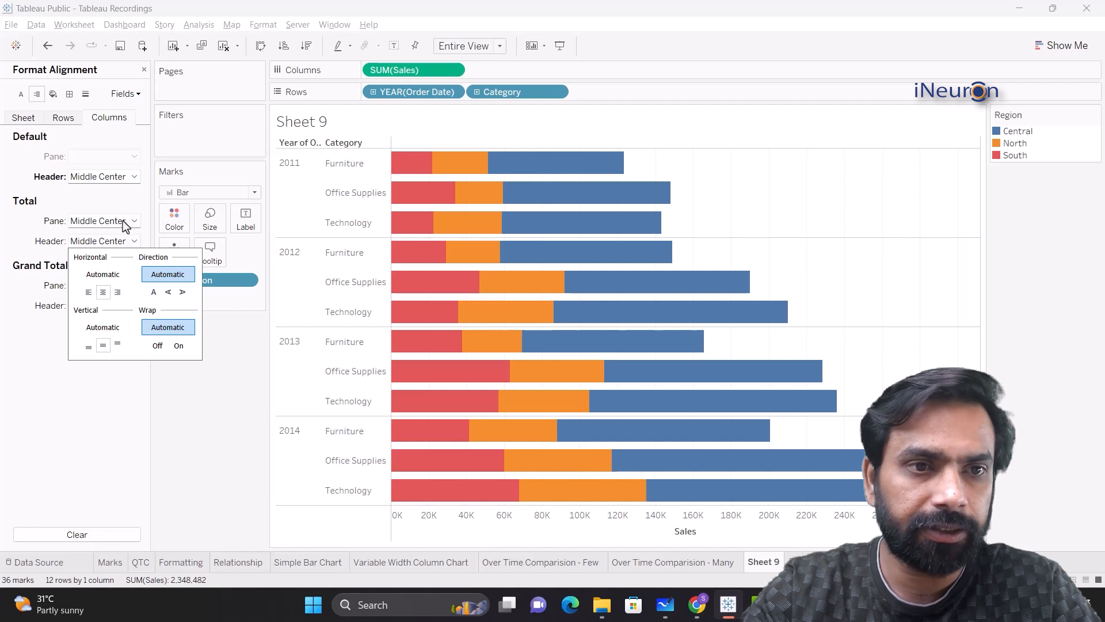
pyautogui.click(126, 222)
pyautogui.click(192, 397)
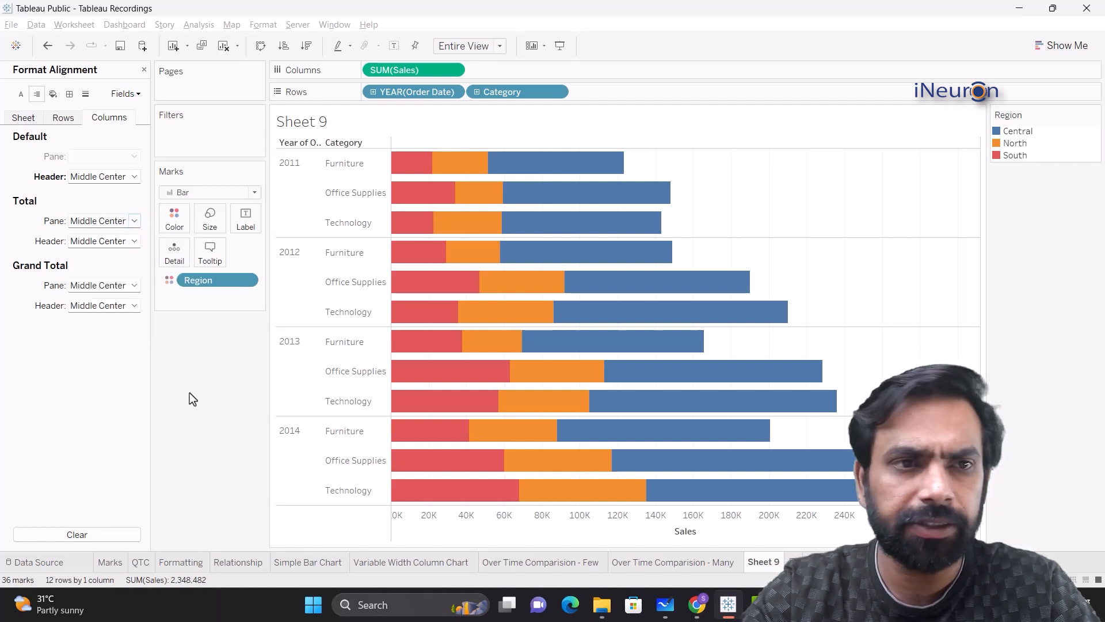
# Set the total header alignment at sheet level to middle vertically and center horizontally.
pyautogui.click(25, 118)
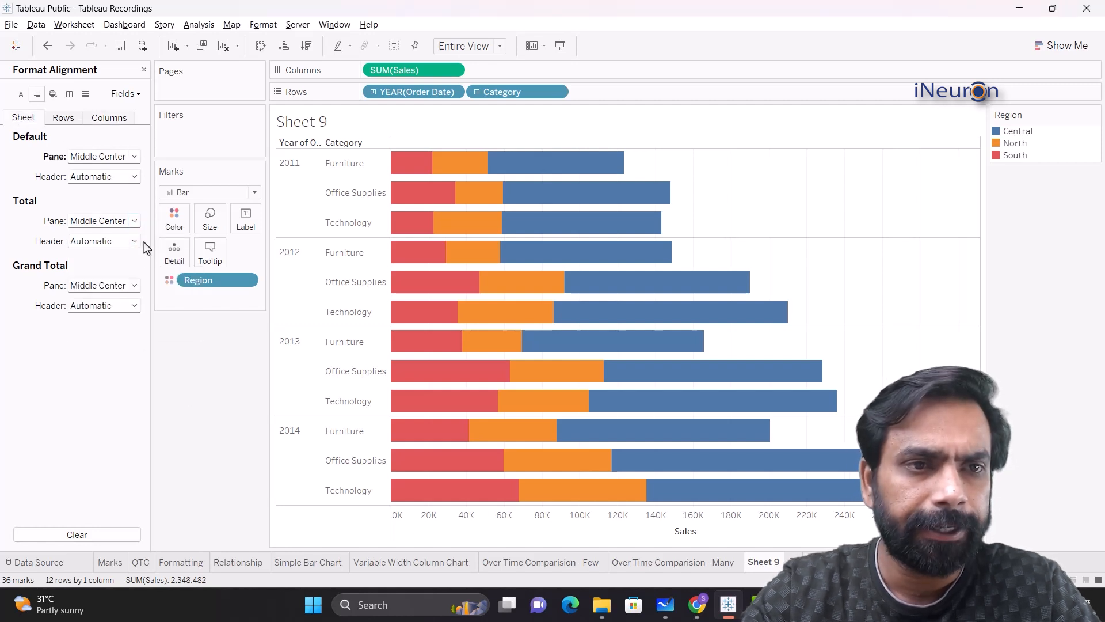
pyautogui.click(124, 242)
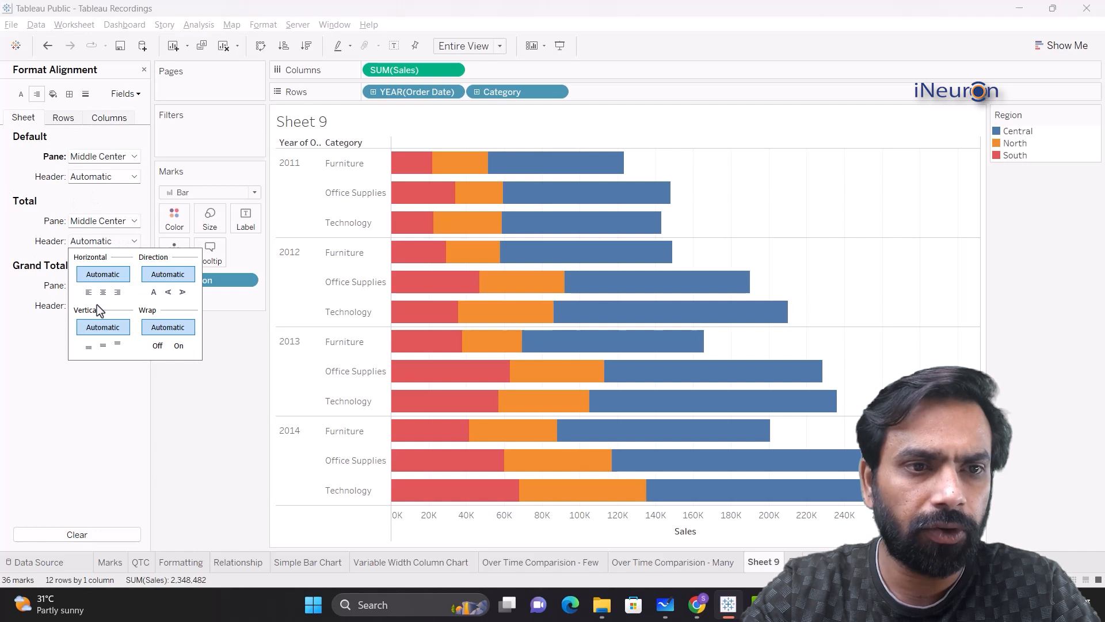
pyautogui.click(102, 346)
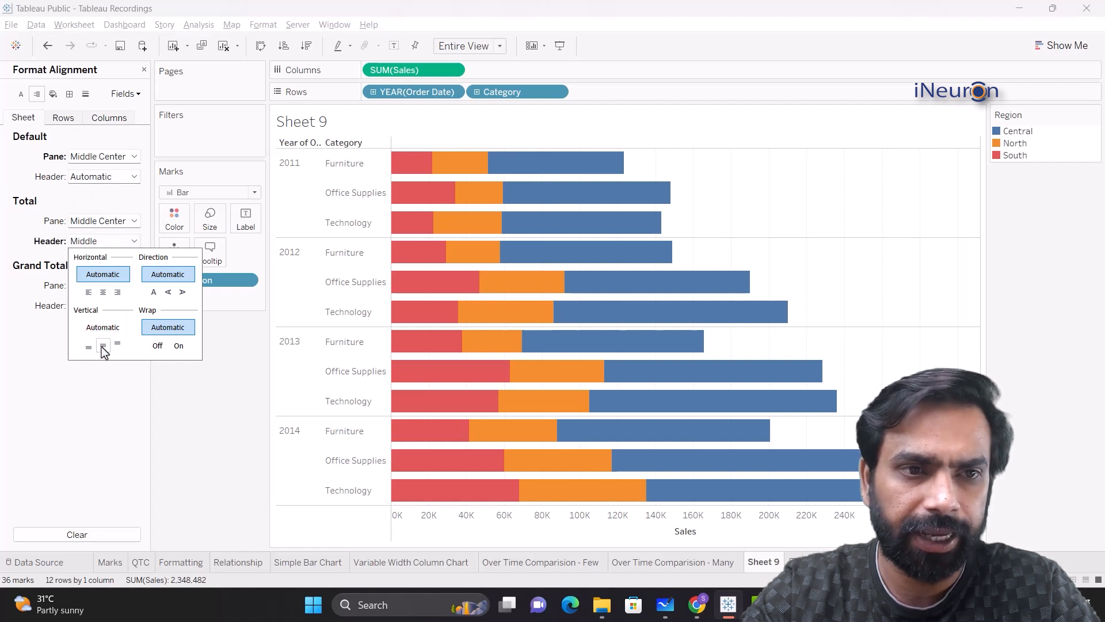
pyautogui.click(104, 293)
pyautogui.click(101, 190)
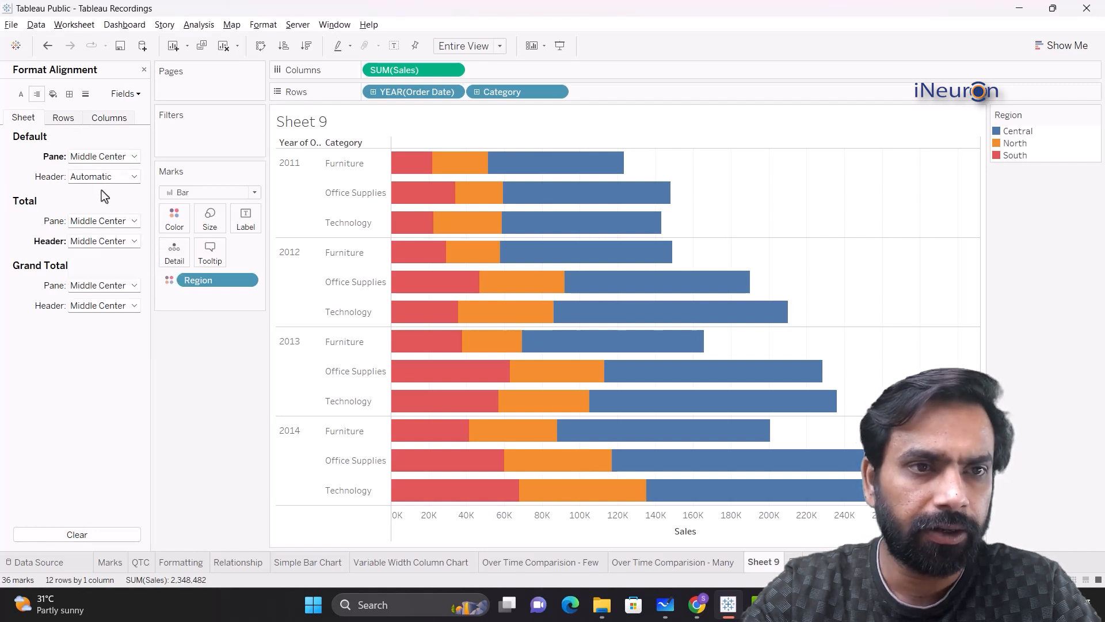
# Align the sheet's default headers to middle center so the year and category labels are centred in their cells.
pyautogui.click(103, 176)
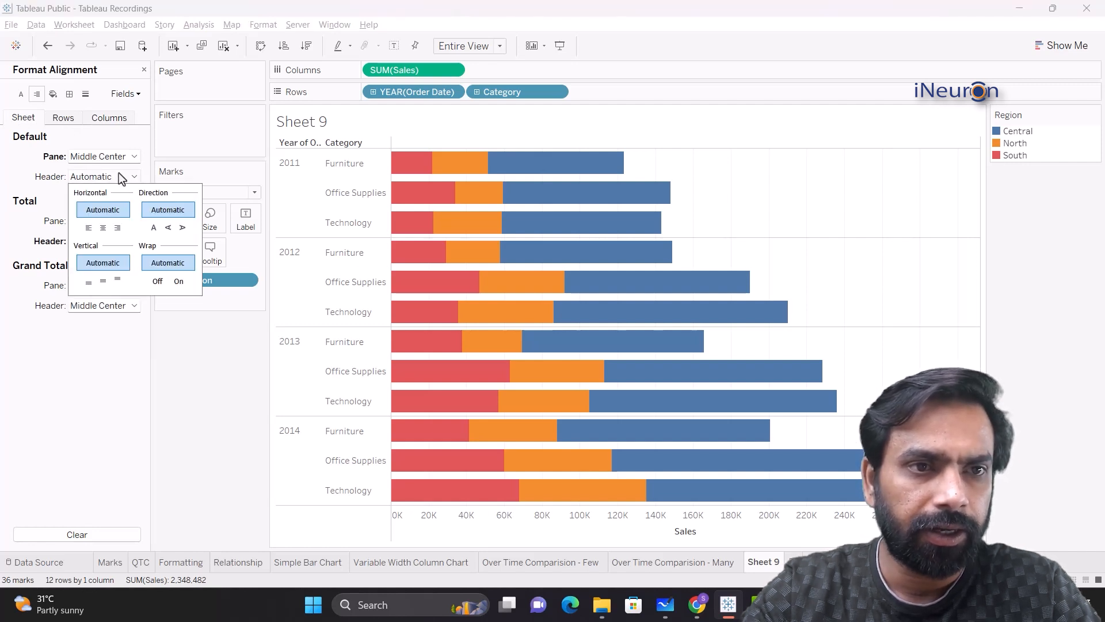
pyautogui.click(103, 280)
pyautogui.click(103, 228)
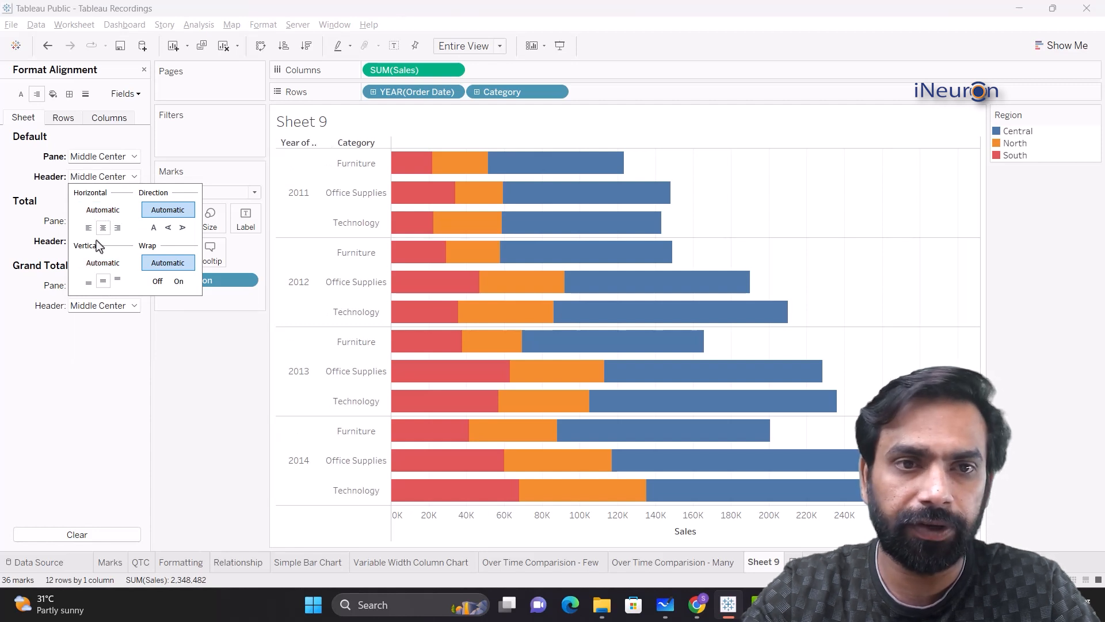
pyautogui.click(209, 361)
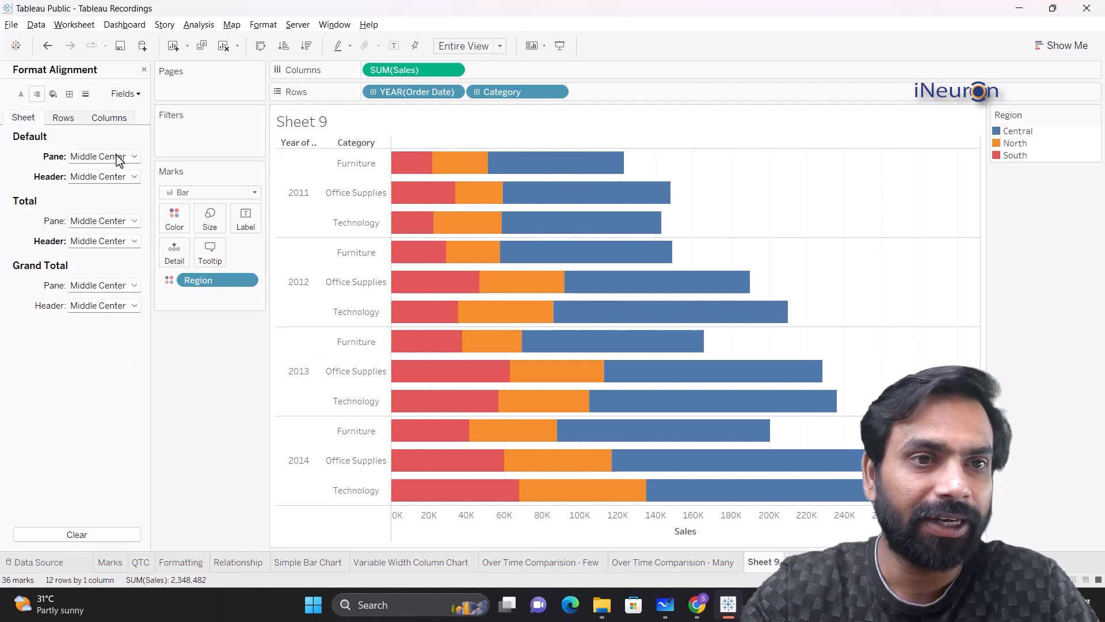
pyautogui.click(134, 221)
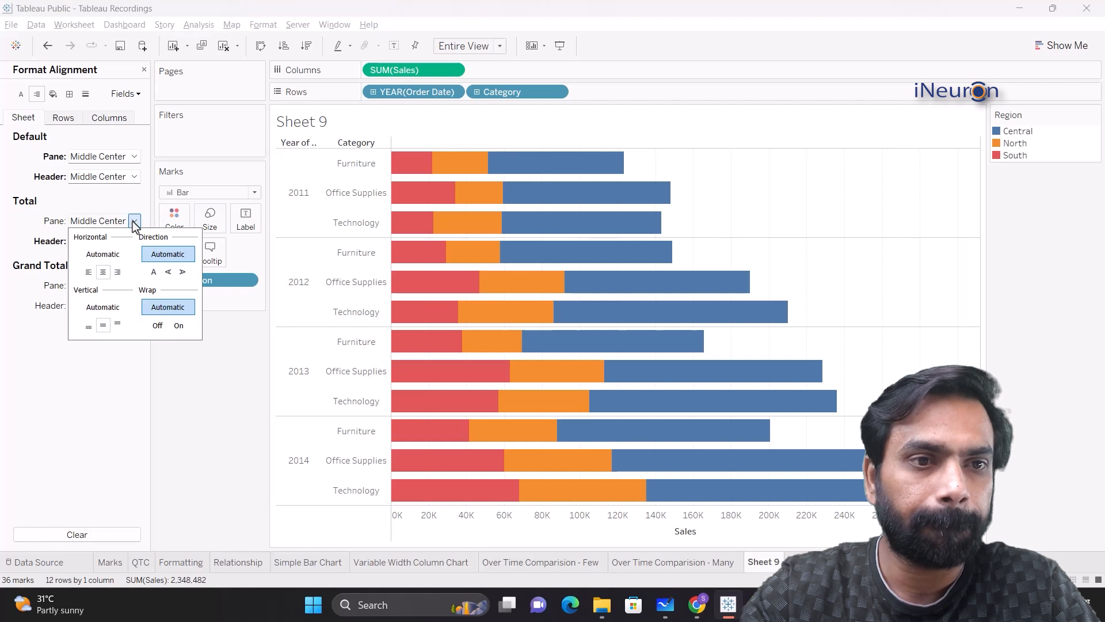
pyautogui.click(167, 394)
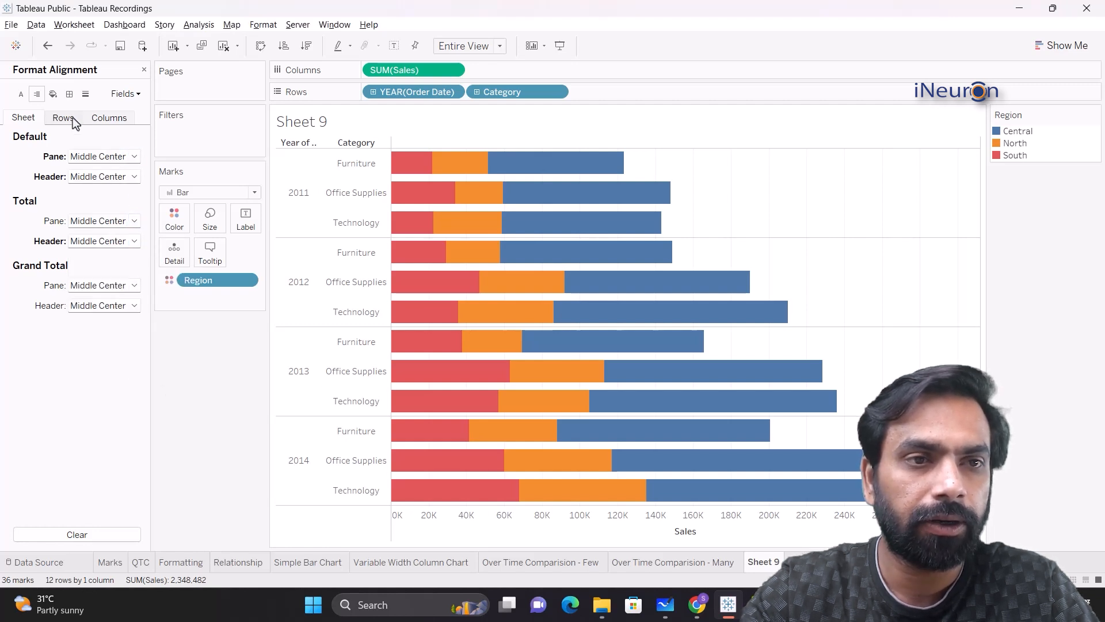
# Make the default worksheet font bold.
pyautogui.click(20, 95)
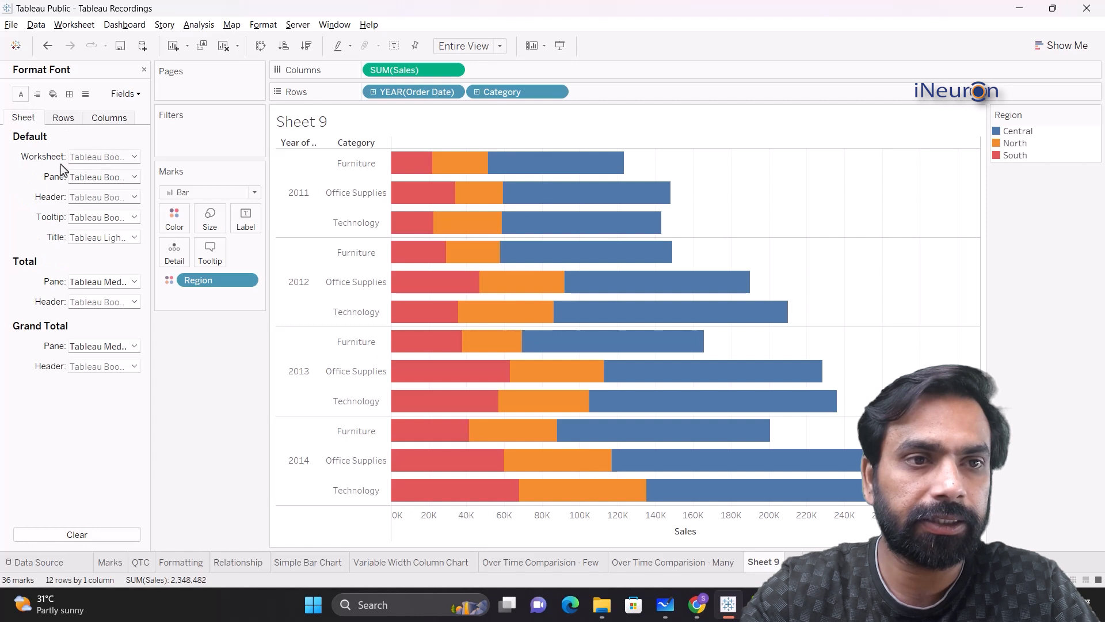
pyautogui.click(90, 159)
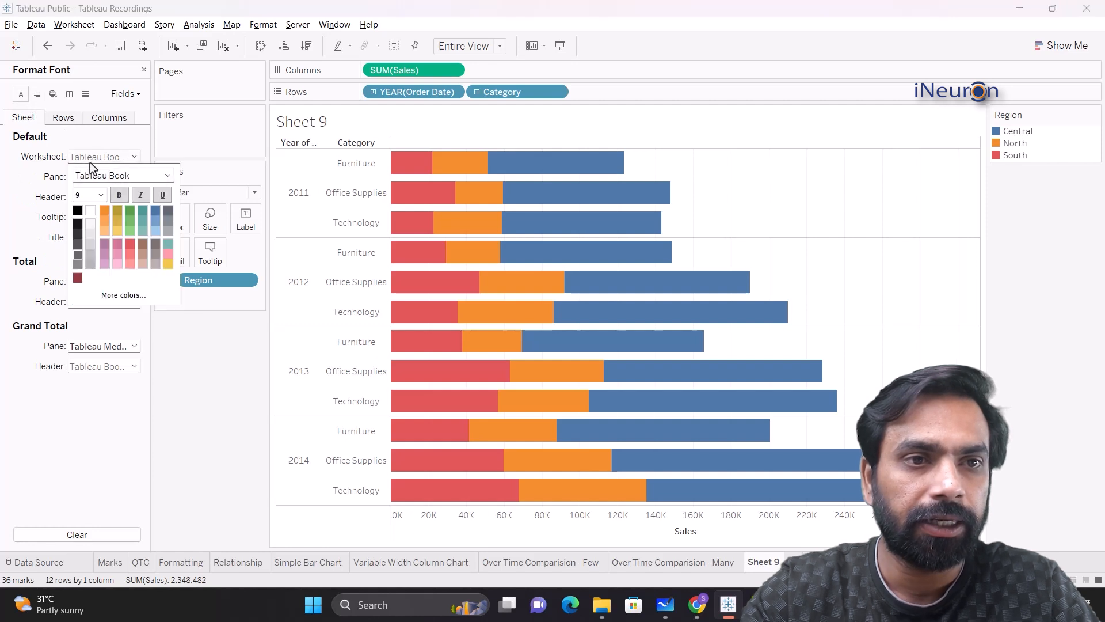
pyautogui.click(118, 198)
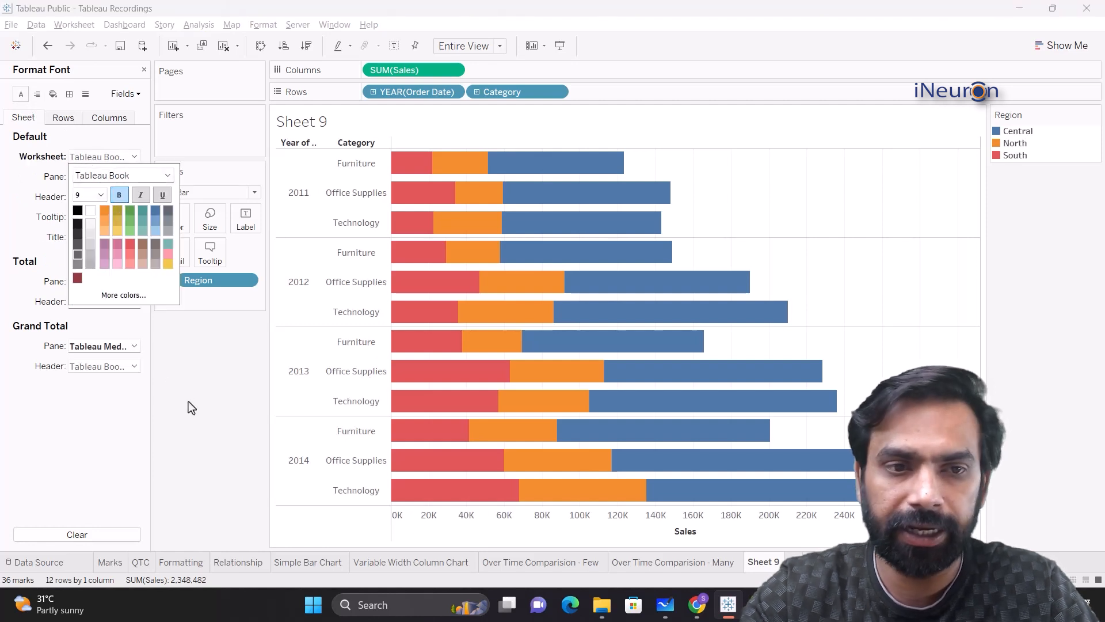
pyautogui.click(188, 423)
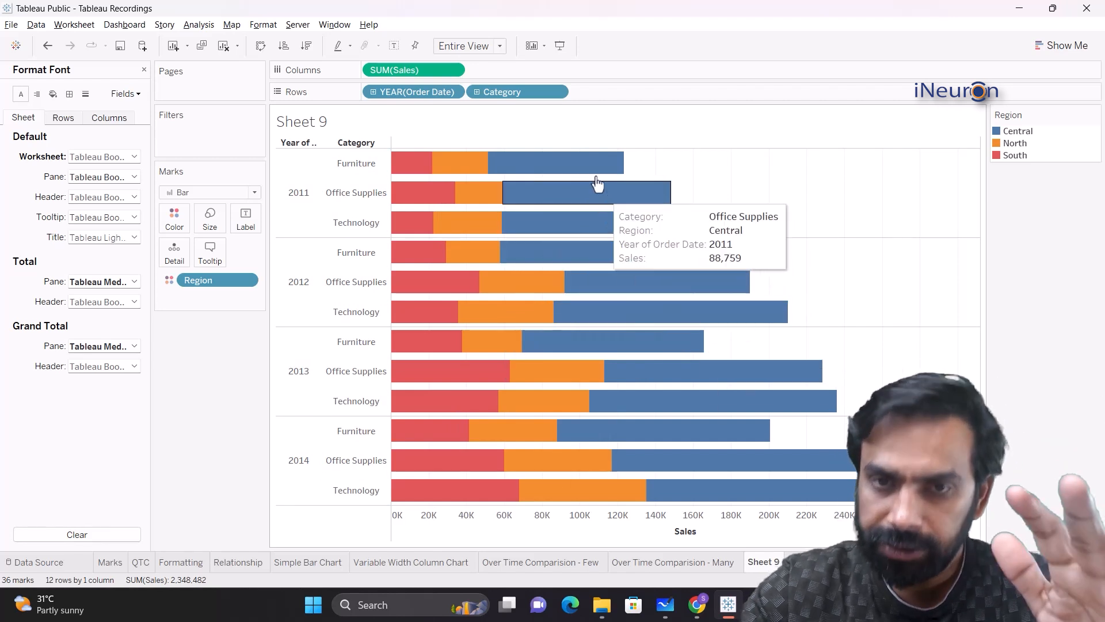
# Swap the rows and columns so sales runs vertically and the year and category run across the stacked bar chart.
pyautogui.click(262, 46)
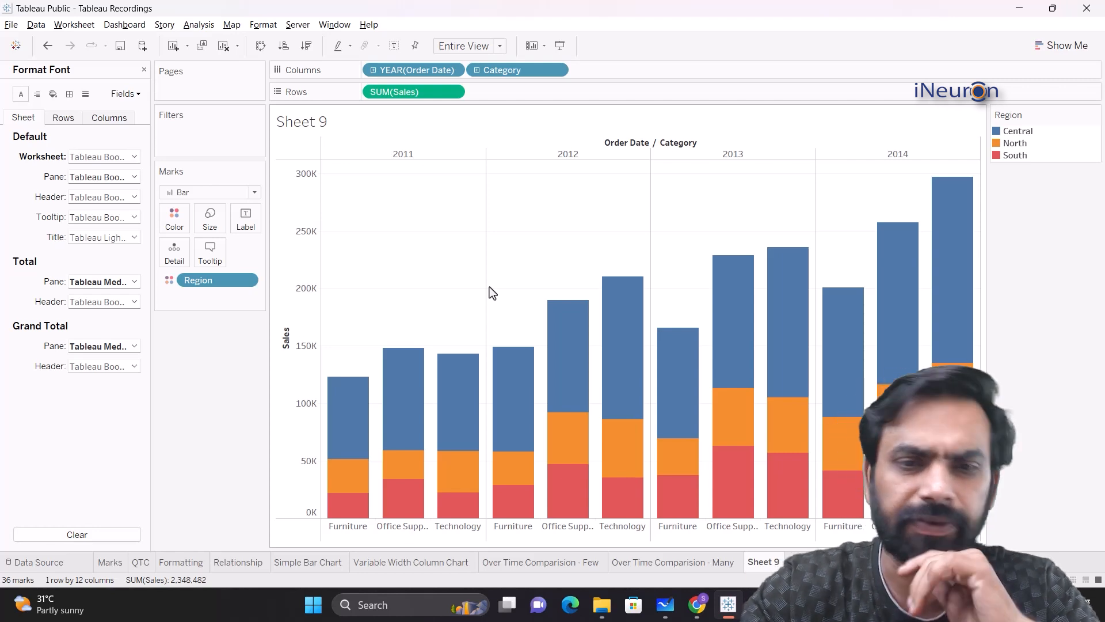
pyautogui.click(261, 46)
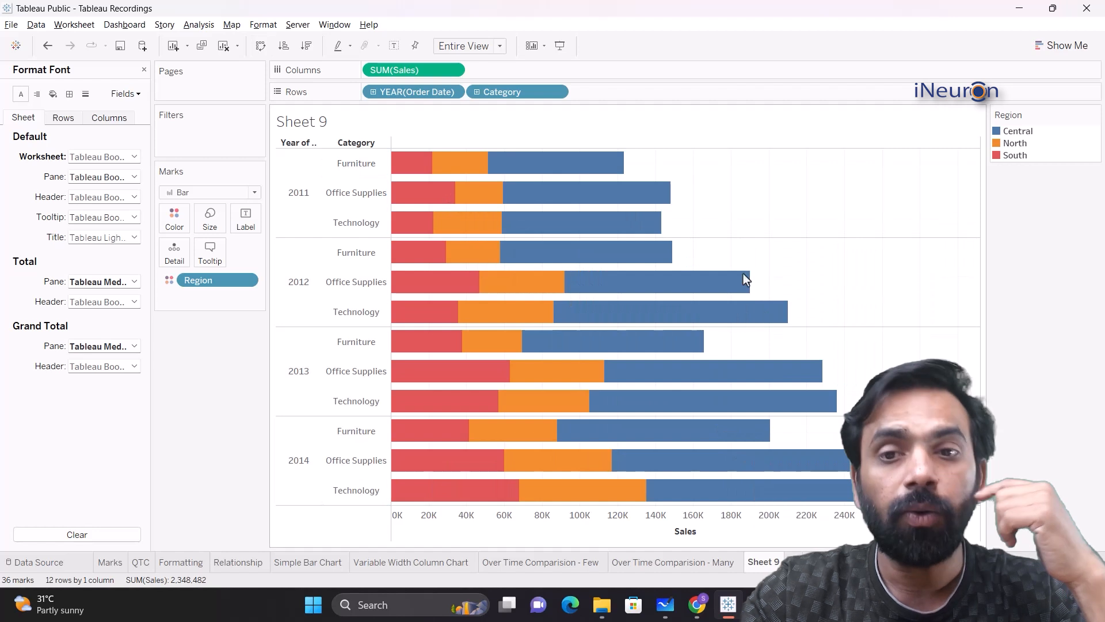
pyautogui.click(257, 48)
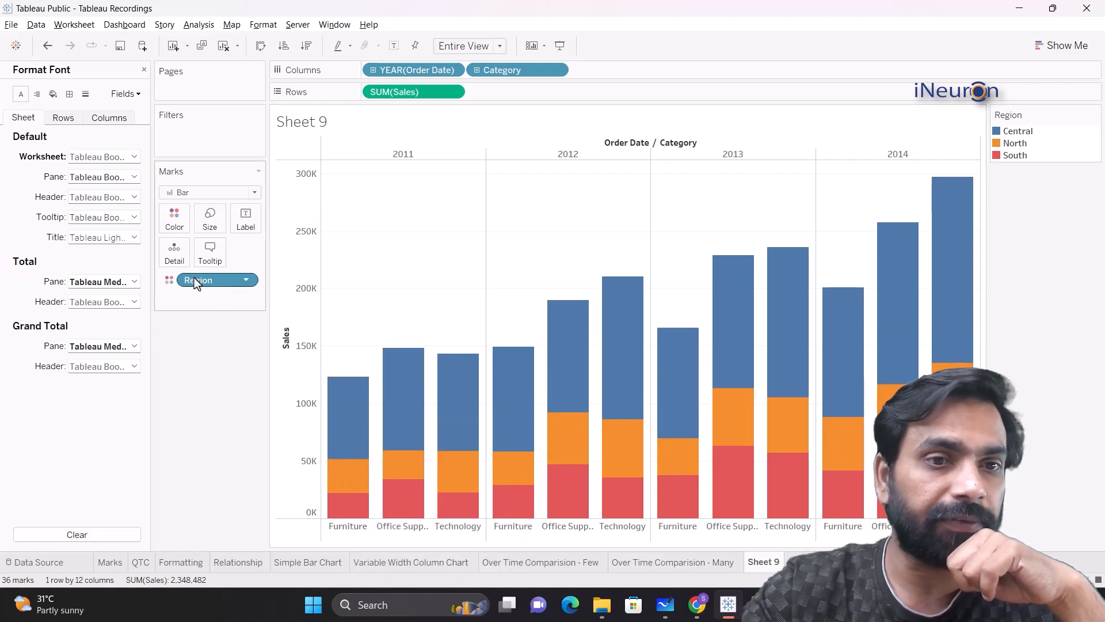
pyautogui.moveTo(356, 511)
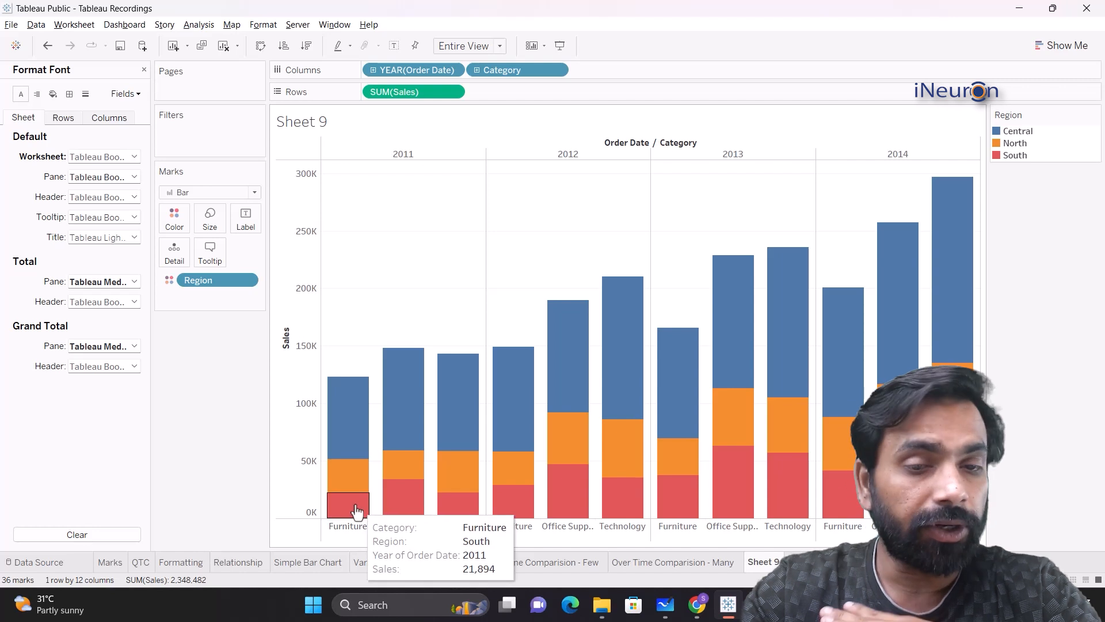
pyautogui.moveTo(415, 424)
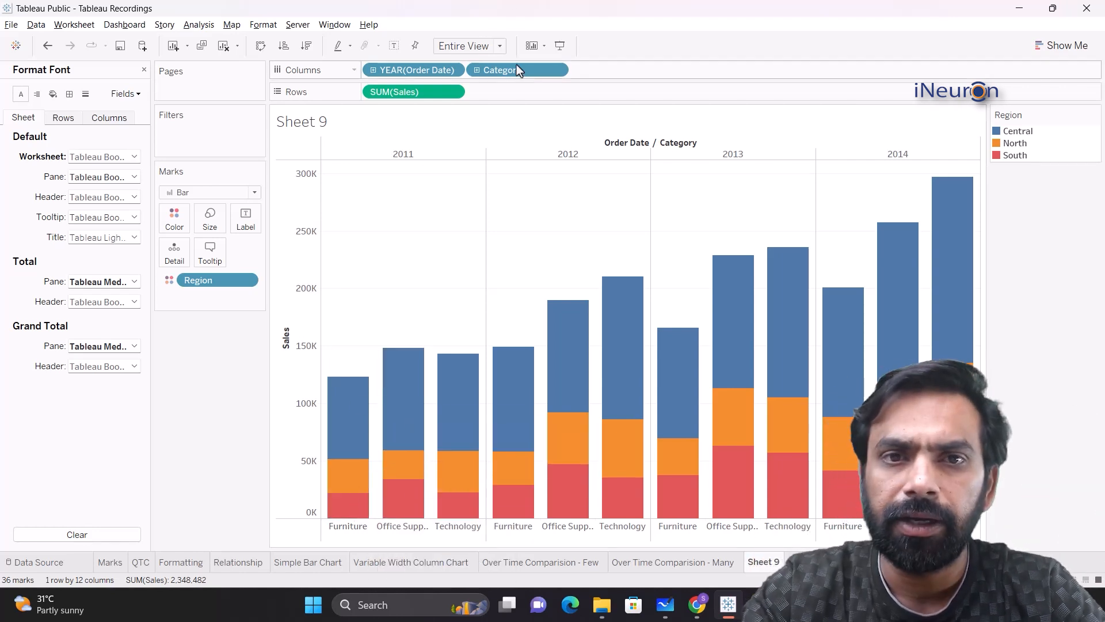
# Remove Category from the chart so each year has one bar stacked by region, and close the font formatting settings.
pyautogui.moveTo(526, 71); pyautogui.dragTo(93, 196)
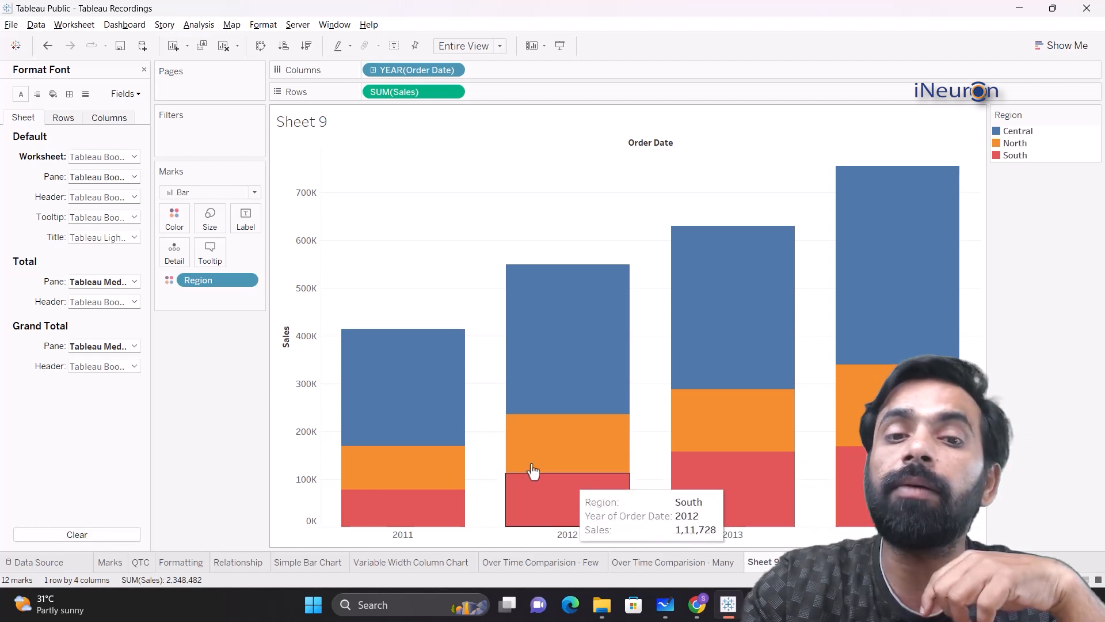
pyautogui.moveTo(387, 426)
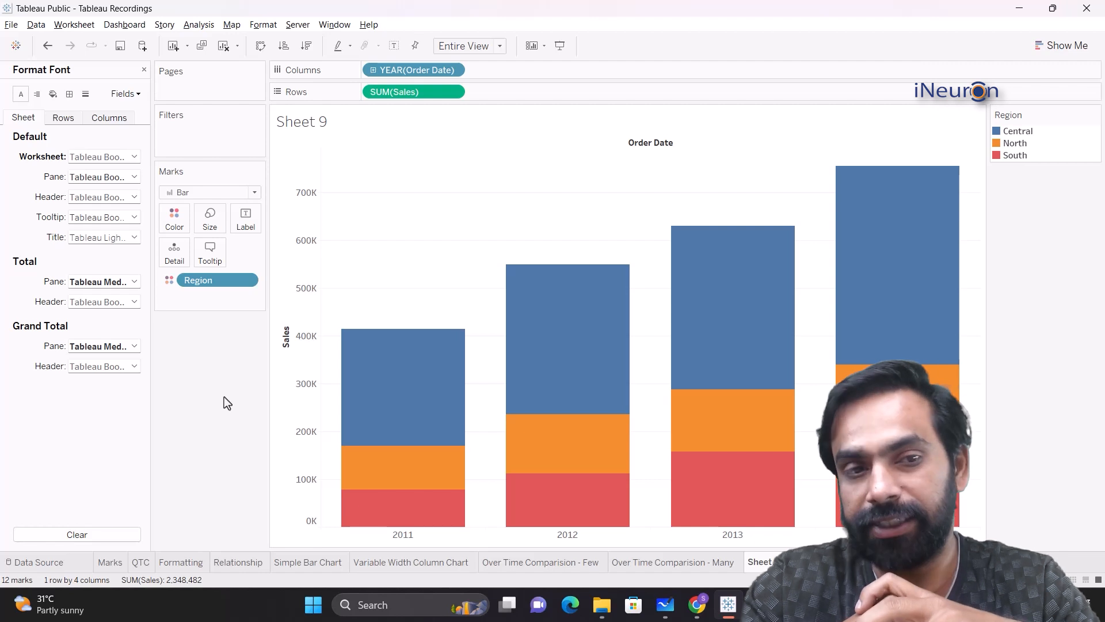
pyautogui.click(143, 69)
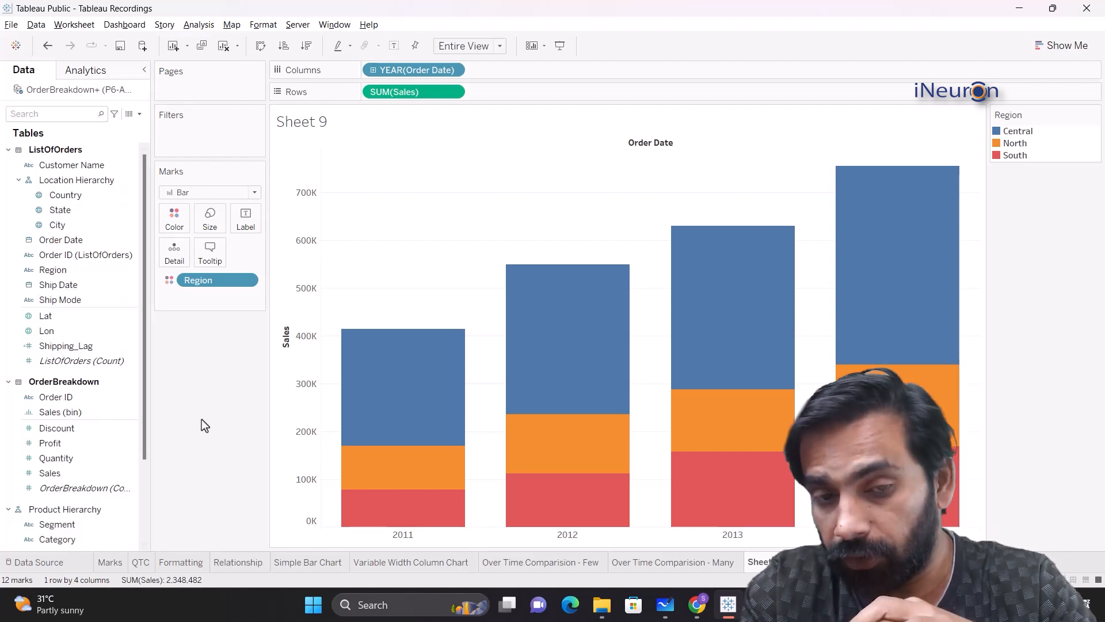